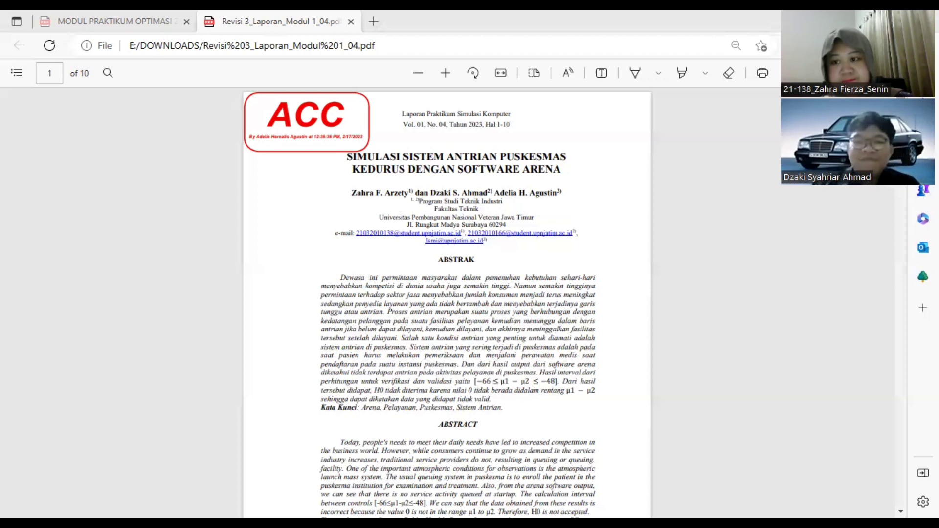
Step: Read the report's introduction and the opening of the METODOLOGI PENELITIAN section on the Puskesmas queue simulation
scroll(447, 303, "down", 10)
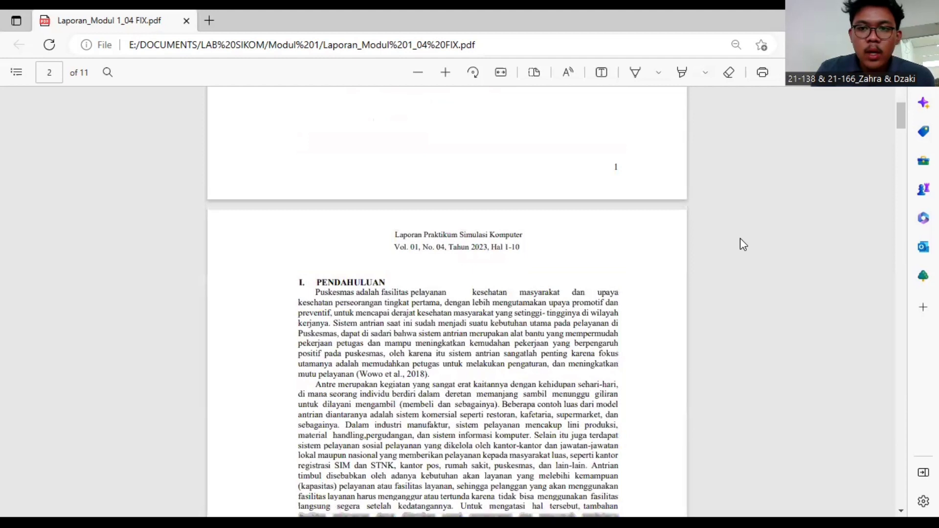
scroll(740, 238, "down", 1)
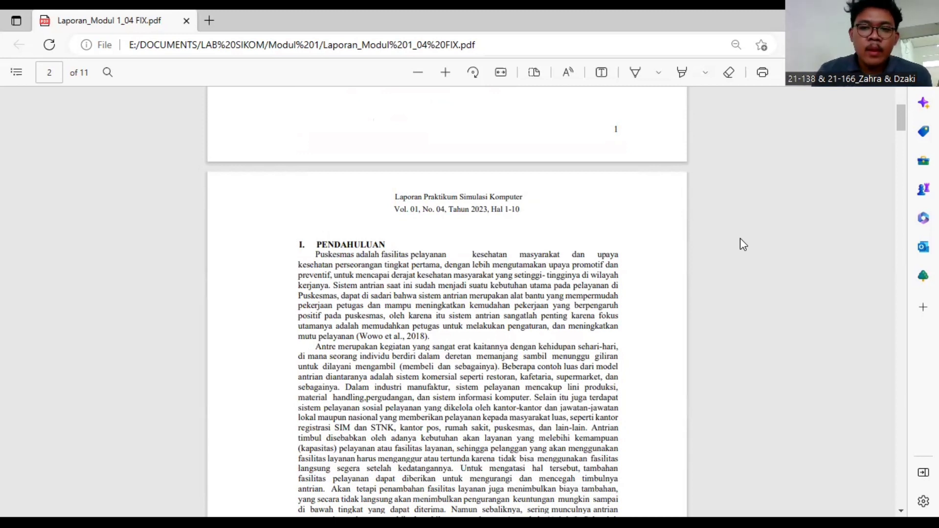
scroll(740, 238, "down", 3)
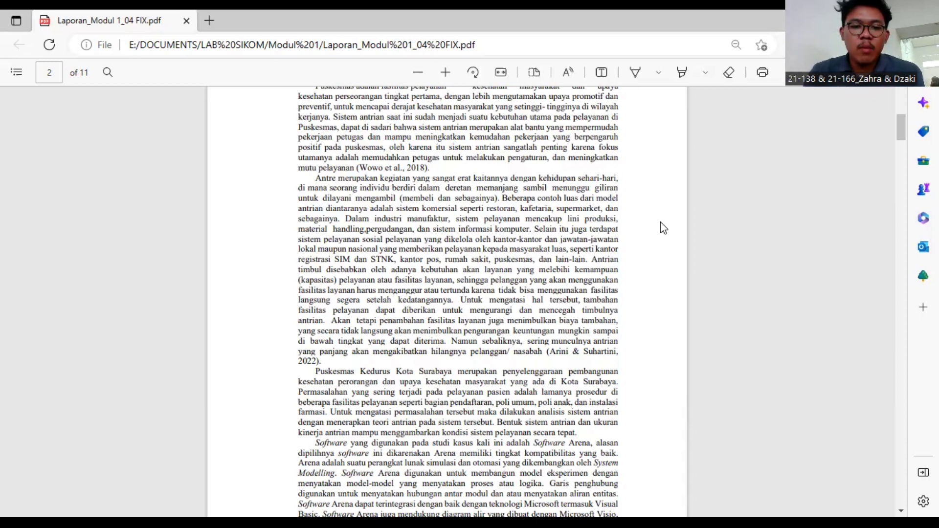
scroll(642, 280, "down", 1)
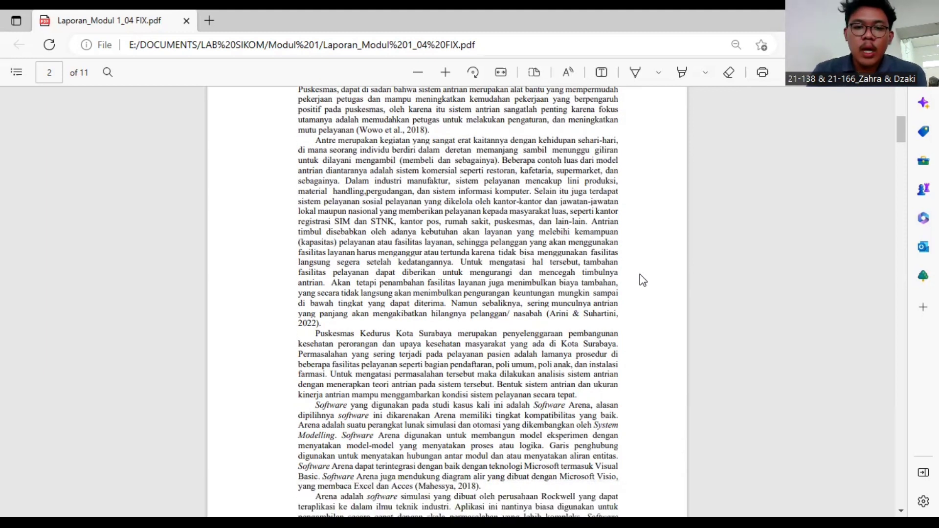
scroll(642, 279, "down", 3)
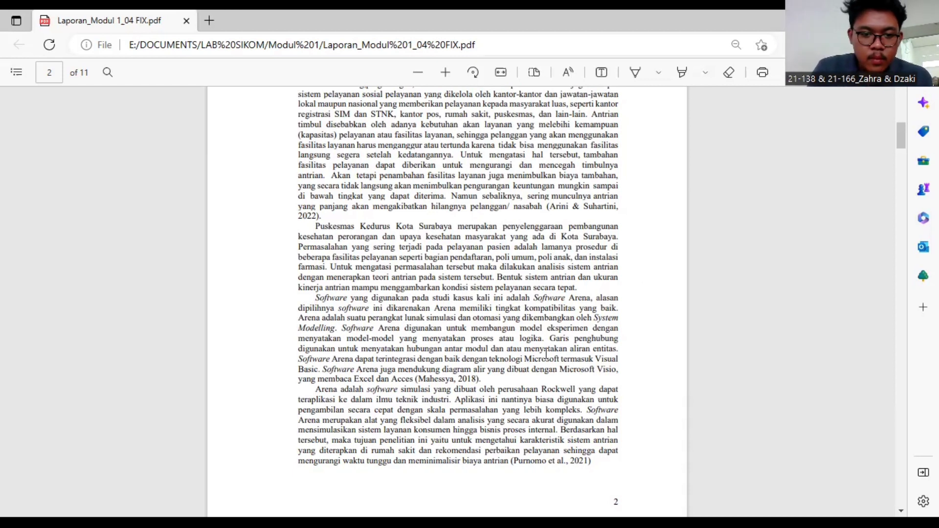
scroll(537, 361, "down", 10)
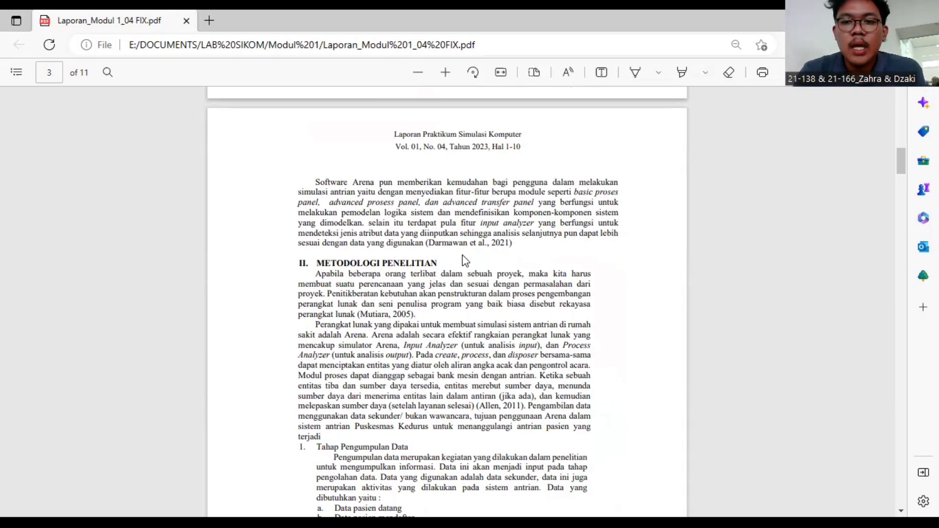
scroll(462, 254, "down", 6)
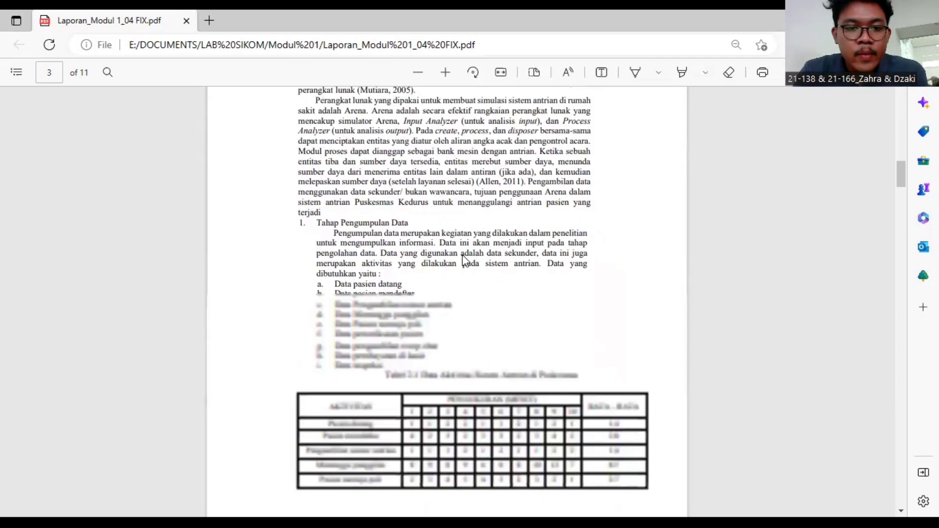
scroll(476, 320, "up", 6)
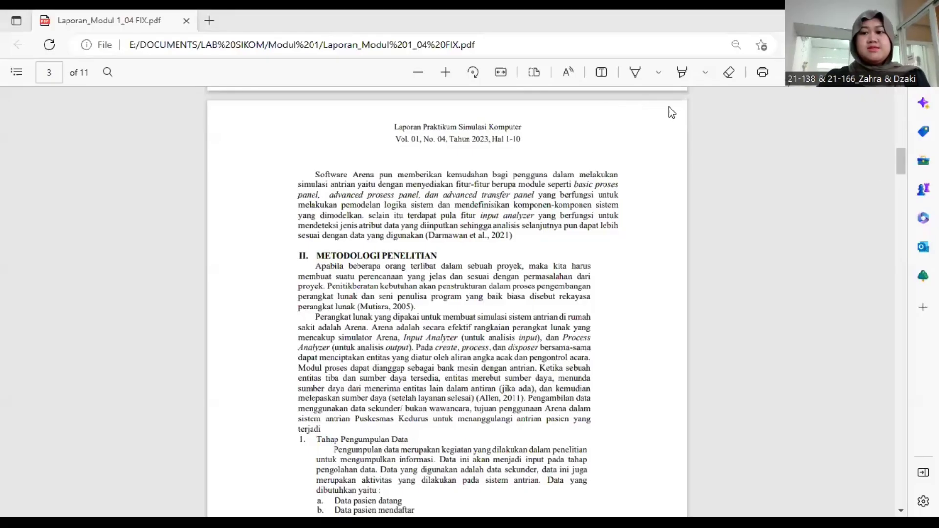
Step: Examine the report's activity data table, the Activity Cycle Diagram and the replication table under HASIL DAN PEMBAHASAN
left_click_drag(901, 167, 905, 182)
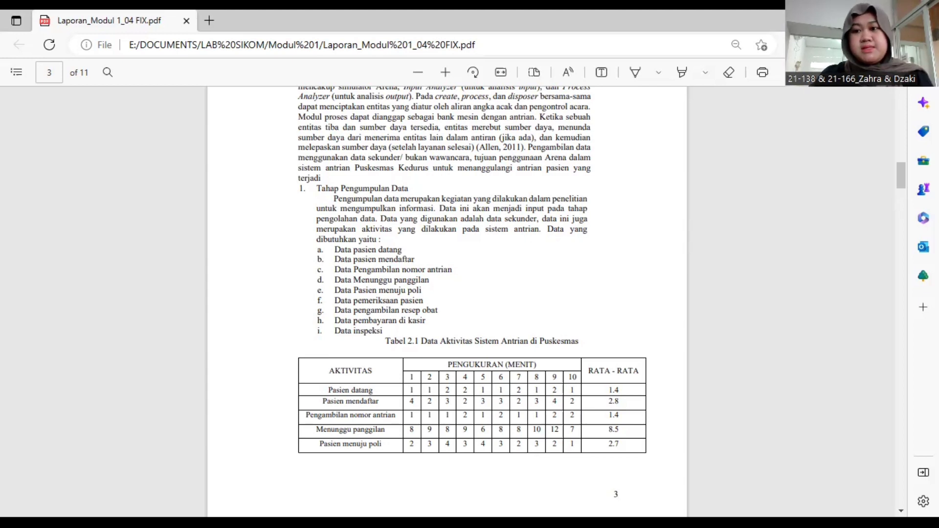
left_click_drag(905, 180, 905, 190)
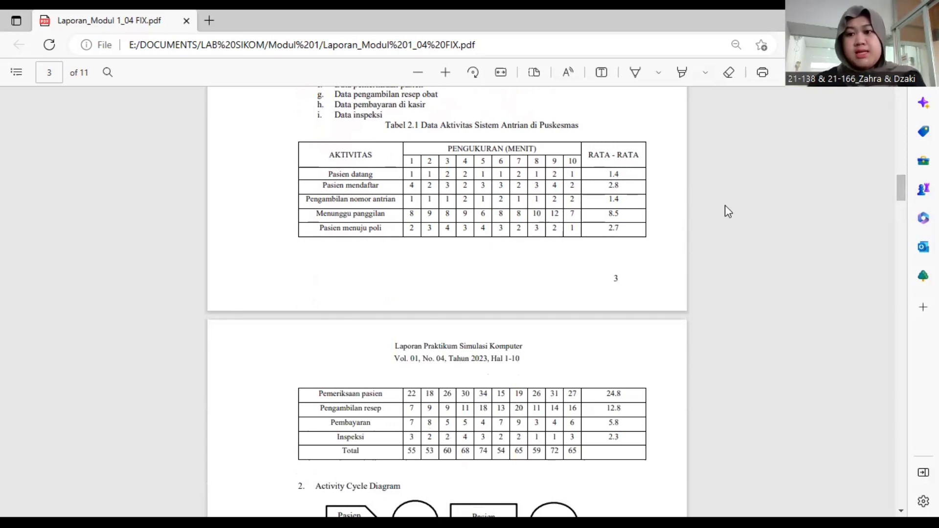
left_click_drag(901, 187, 910, 207)
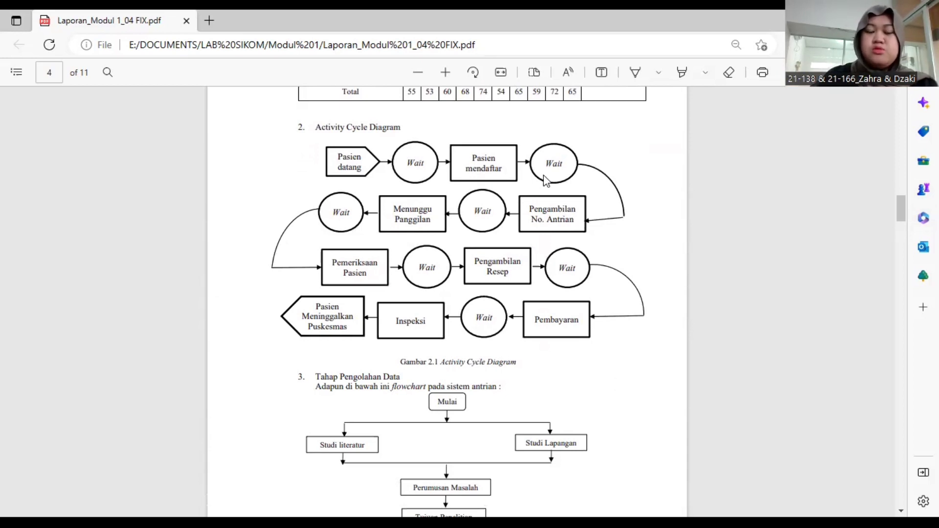
left_click_drag(905, 217, 913, 304)
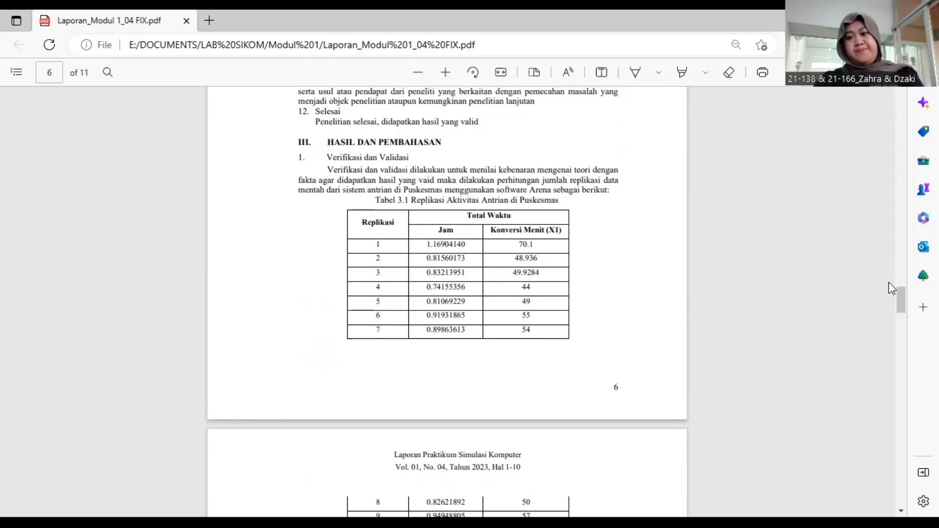
scroll(899, 297, "down", 1)
scroll(899, 296, "up", 2)
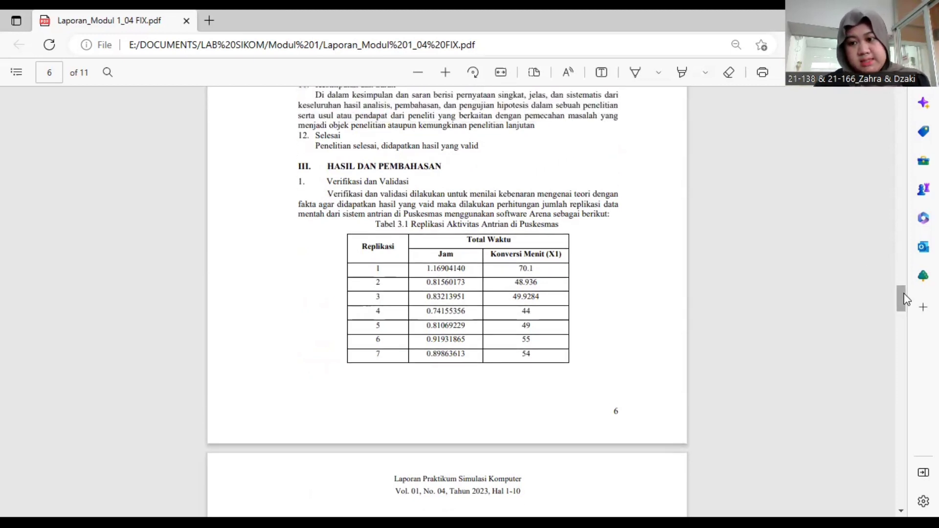
scroll(903, 299, "down", 1)
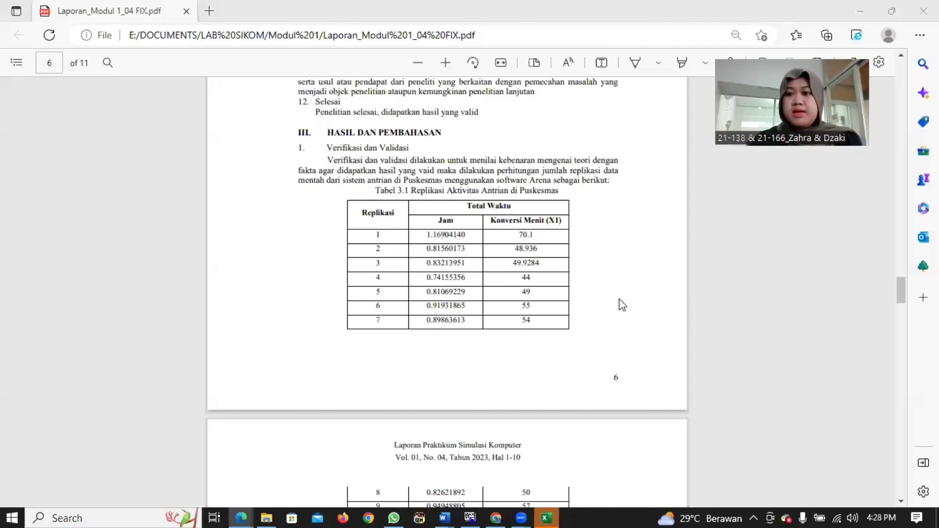
Step: Switch to the Excel workbook Excel_Modul 1_04 and examine the activity measurement table and the replication time tables
left_click(547, 515)
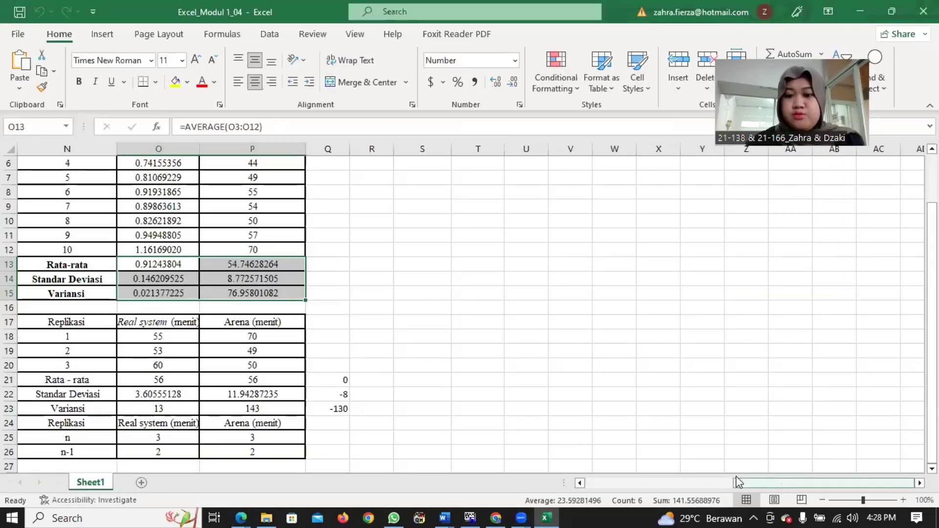
left_click(638, 486)
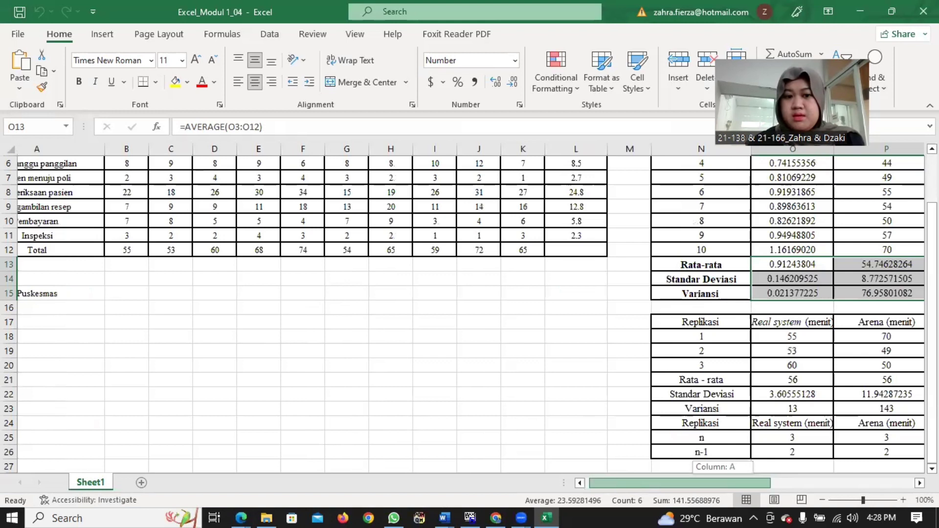
left_click_drag(931, 299, 931, 274)
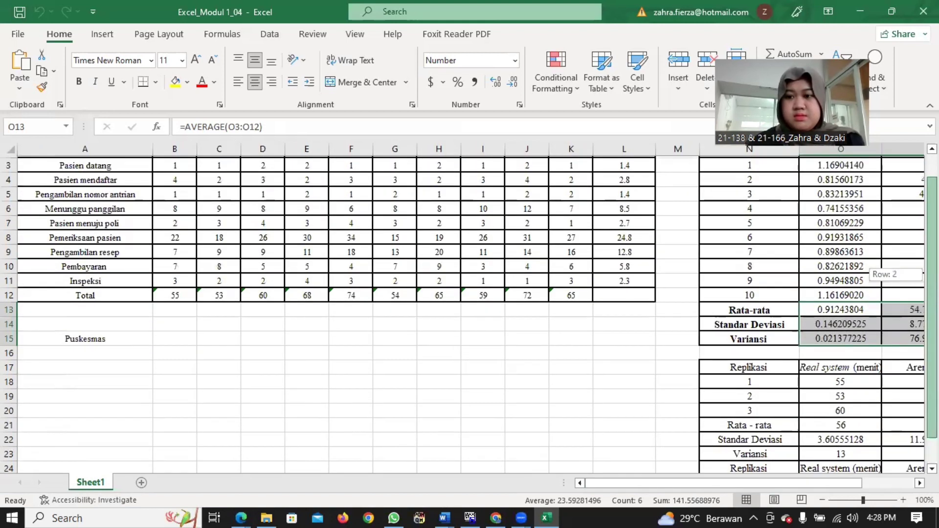
scroll(784, 331, "up", 1)
mouse_move(632, 482)
left_mouse_down()
mouse_move(617, 475)
mouse_move(714, 472)
mouse_move(670, 485)
mouse_move(706, 481)
mouse_move(628, 478)
mouse_move(630, 486)
left_mouse_up()
scroll(573, 204, "right", 3)
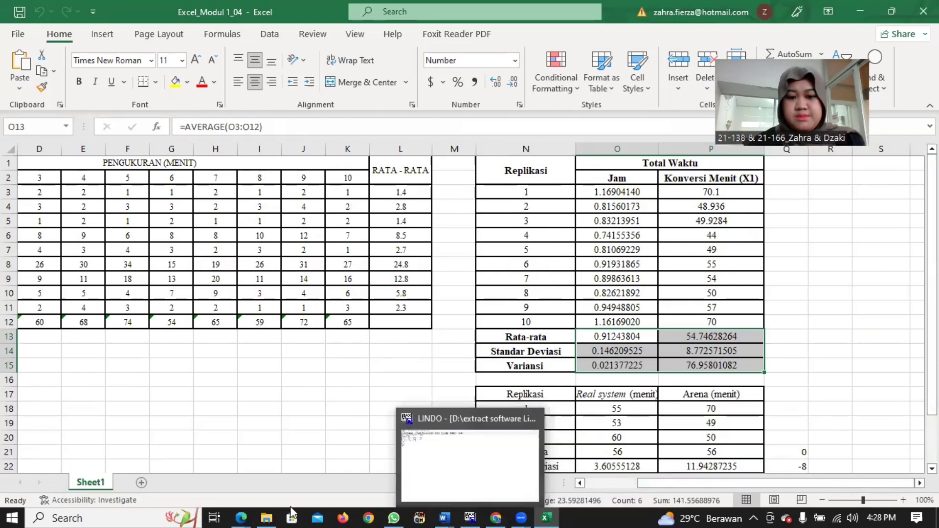
Step: Return to Laporan_Modul 1_04 FIX.pdf in Edge and review Tabel 3.1 with the queue activity replications
mouse_move(241, 513)
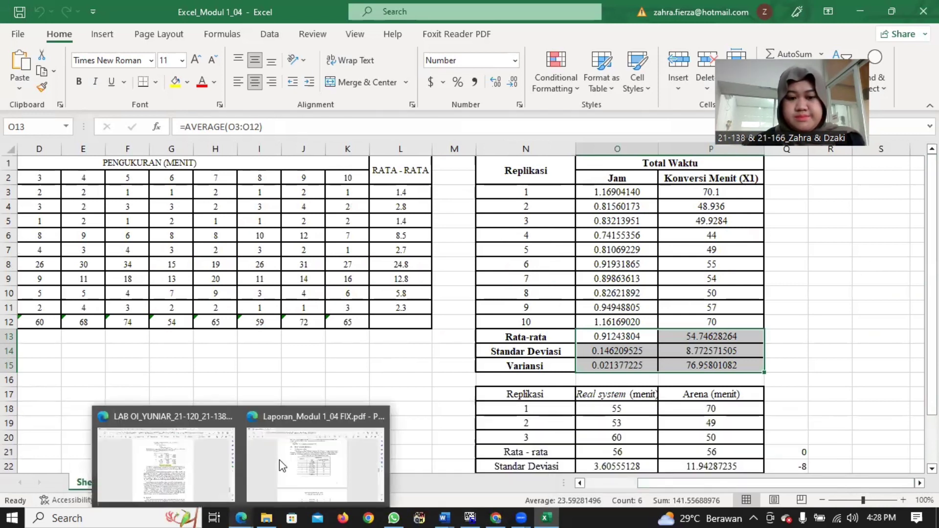
left_click(315, 465)
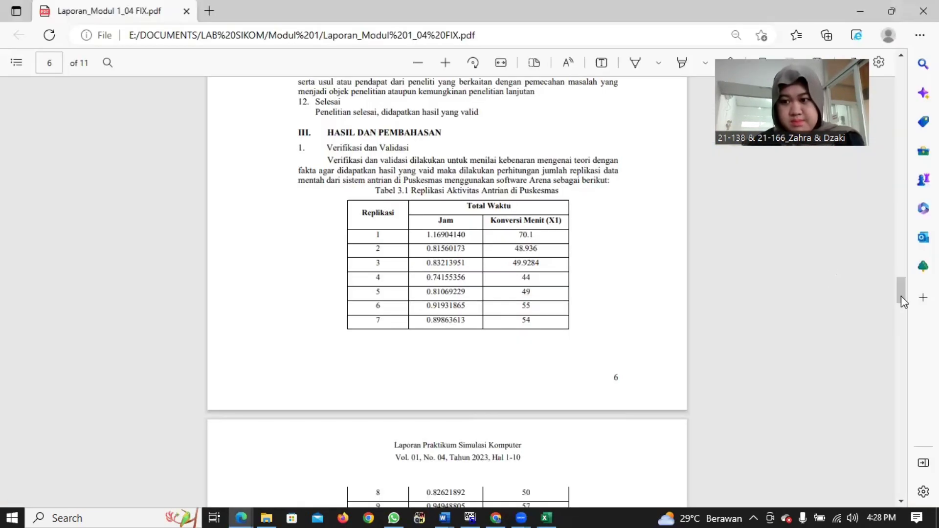
scroll(908, 308, "down", 5)
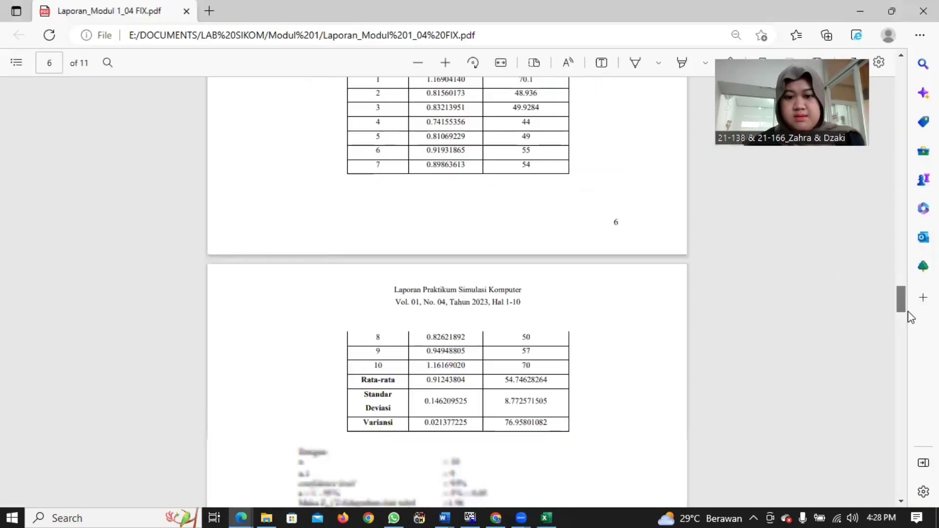
scroll(767, 183, "up", 5)
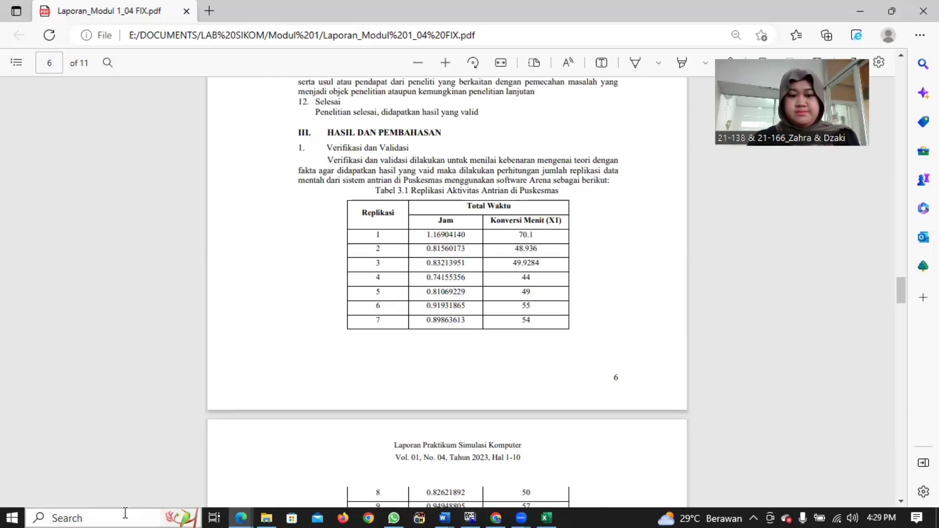
Step: Find and launch the Arena application, and dismiss its startup dialog
left_click(88, 513)
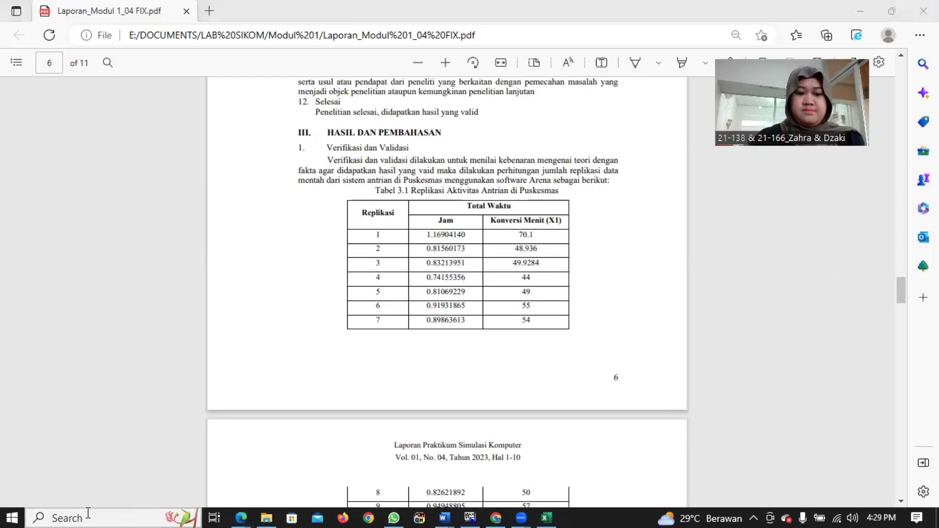
type("a")
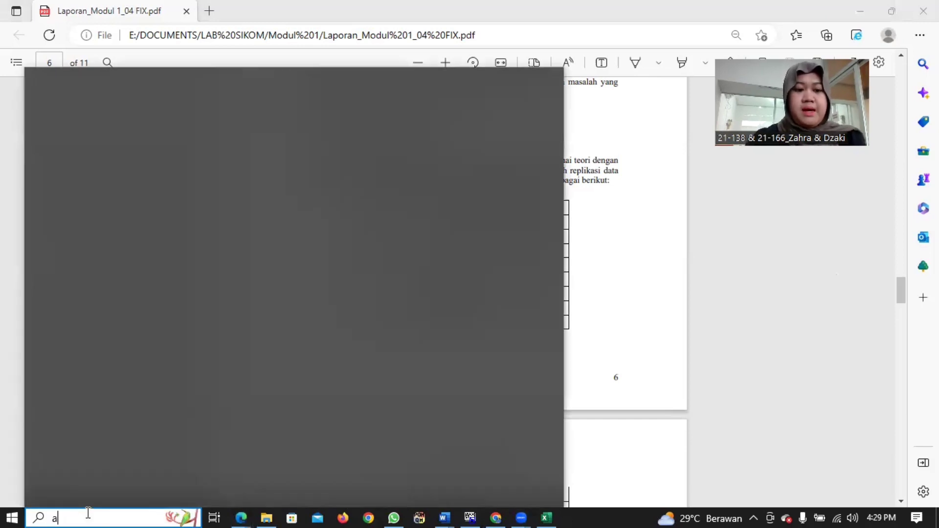
type("rena")
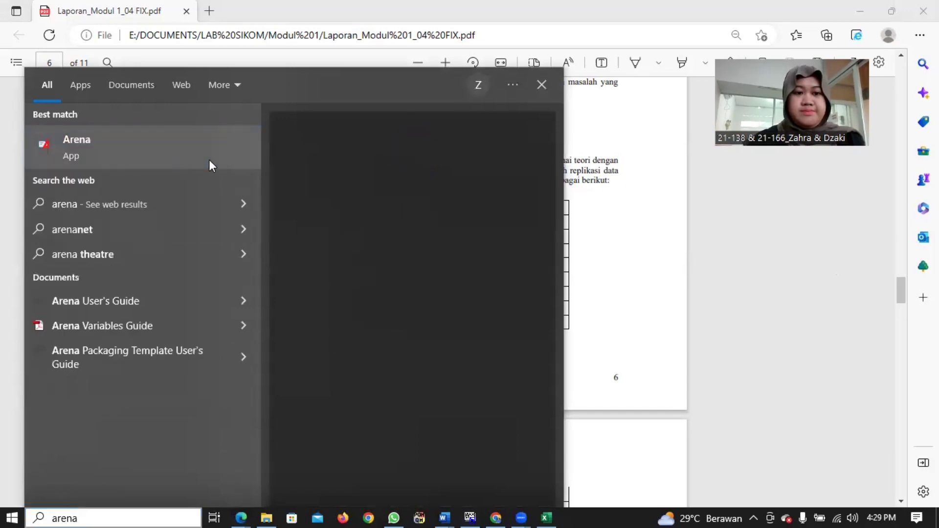
left_click(256, 157)
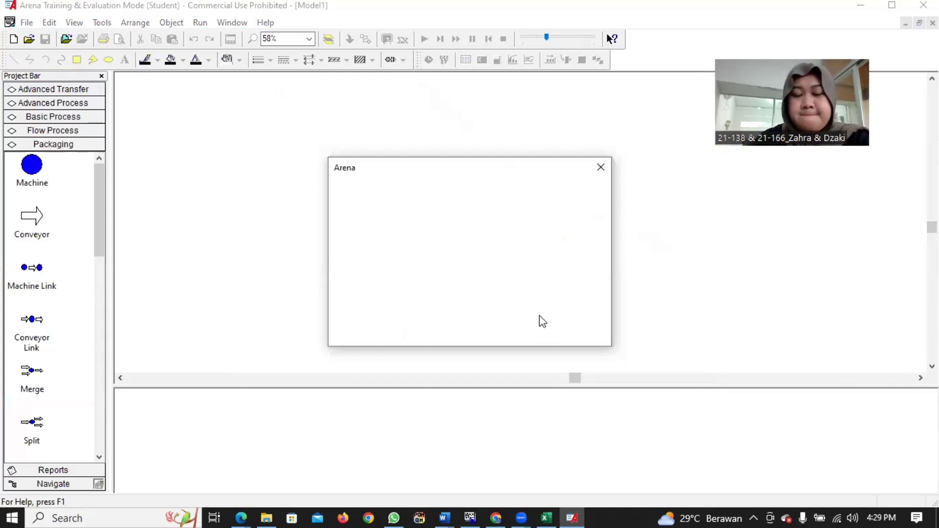
left_click(601, 169)
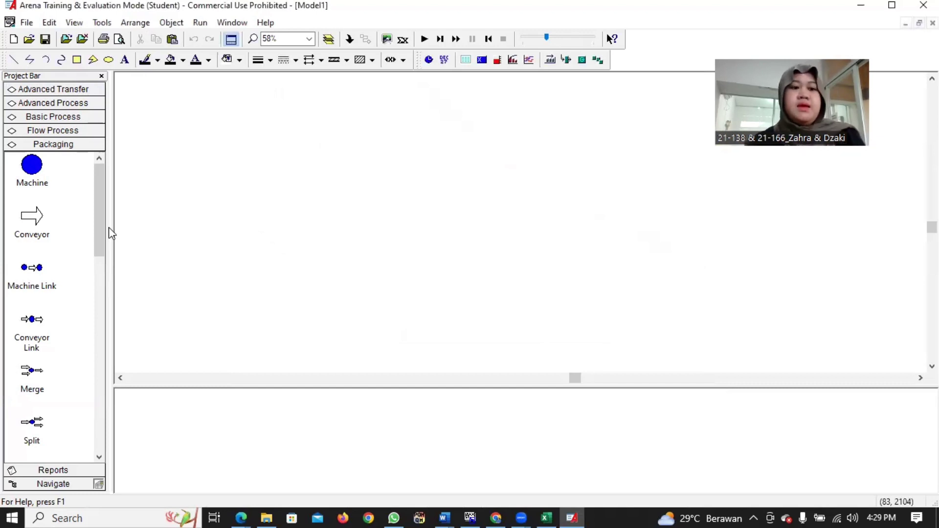
Step: Place Create, Assign and Station modules in a connected row, from left to right, in the empty model
left_click(76, 117)
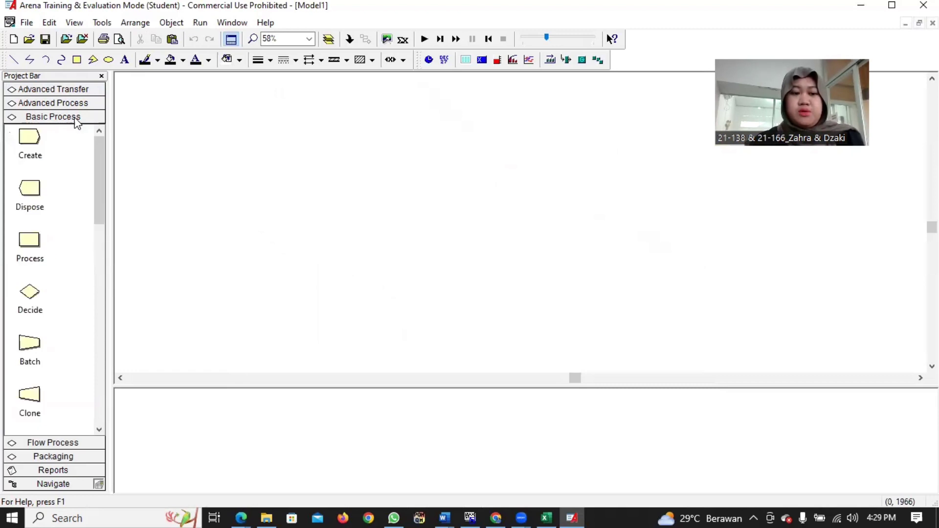
left_click_drag(29, 138, 172, 150)
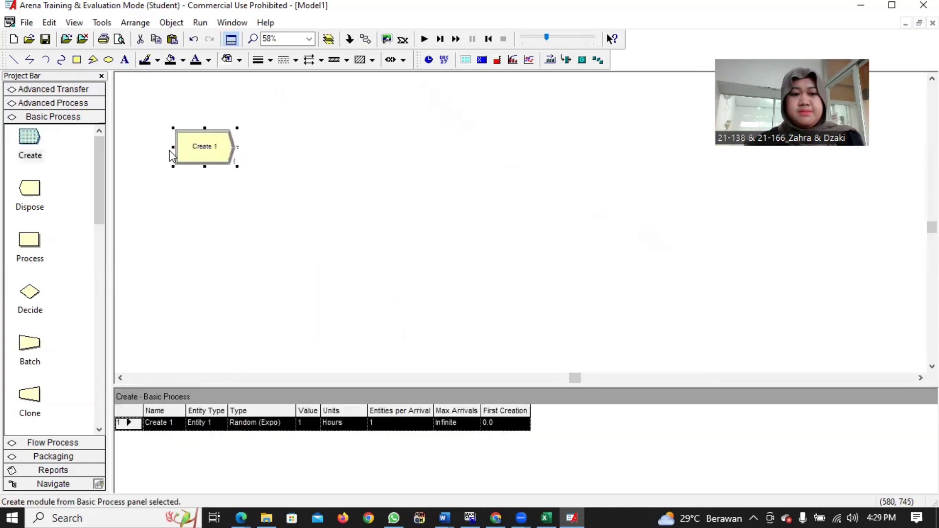
left_click_drag(100, 187, 99, 270)
left_click_drag(33, 247, 251, 153)
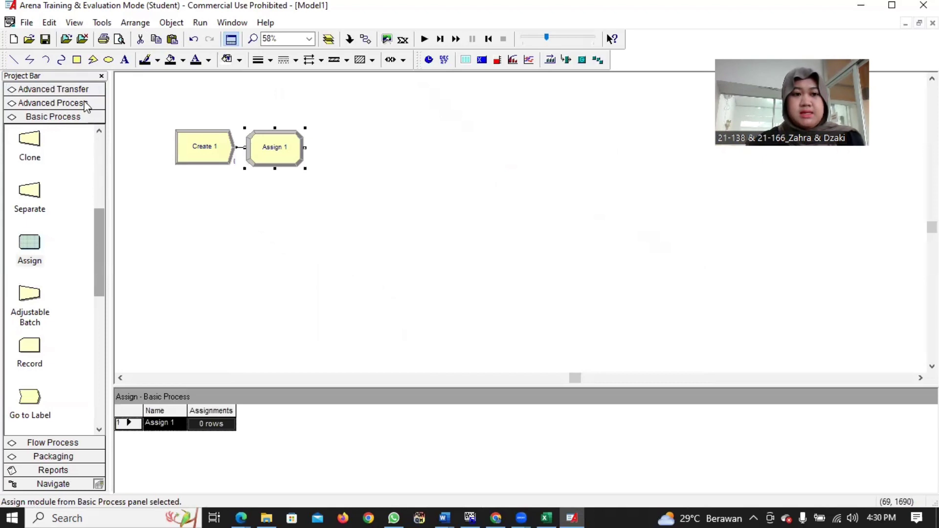
left_click(53, 89)
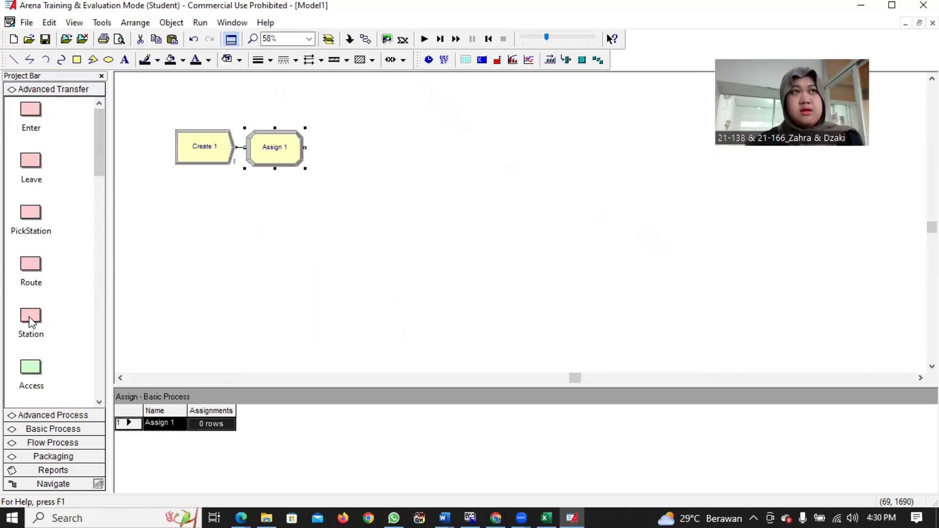
left_click_drag(31, 322, 336, 149)
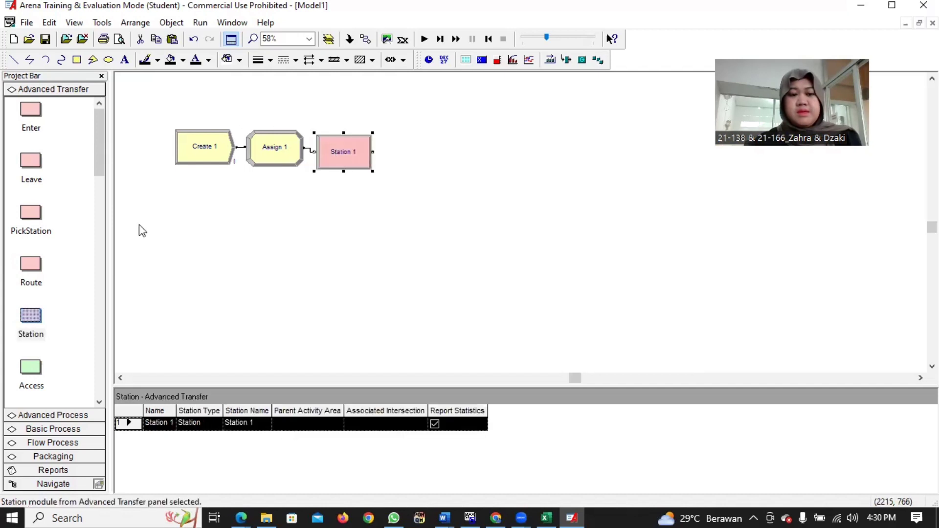
Step: Place a Process module from the Basic Process modules after Station 1 in the model, connected to it
left_click(57, 431)
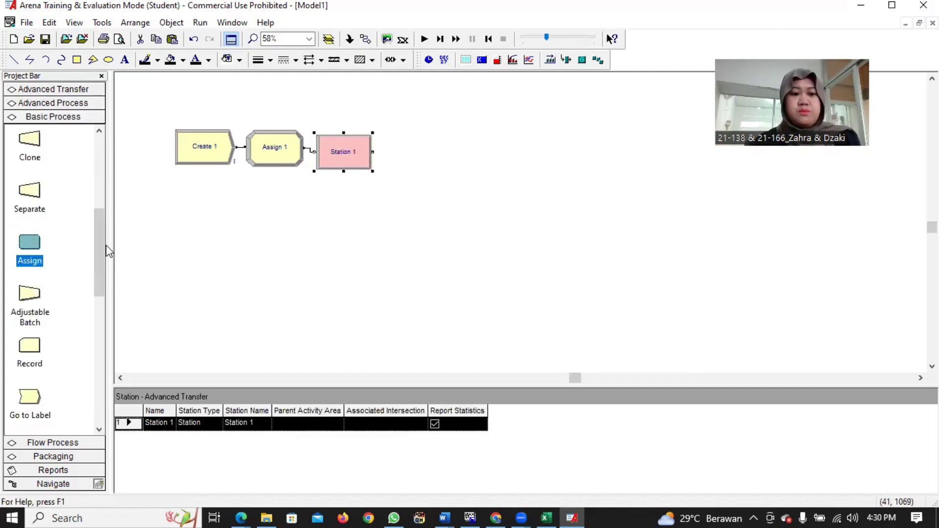
left_click(94, 103)
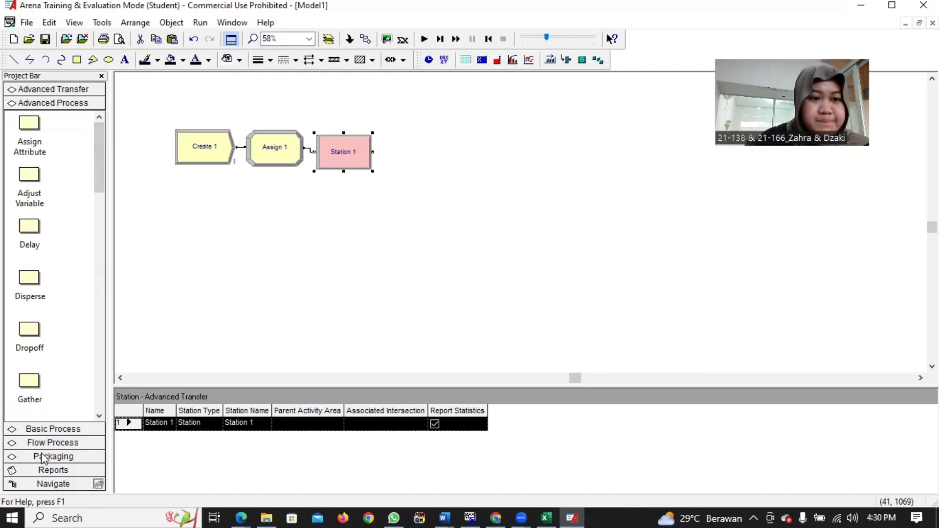
left_click(93, 90)
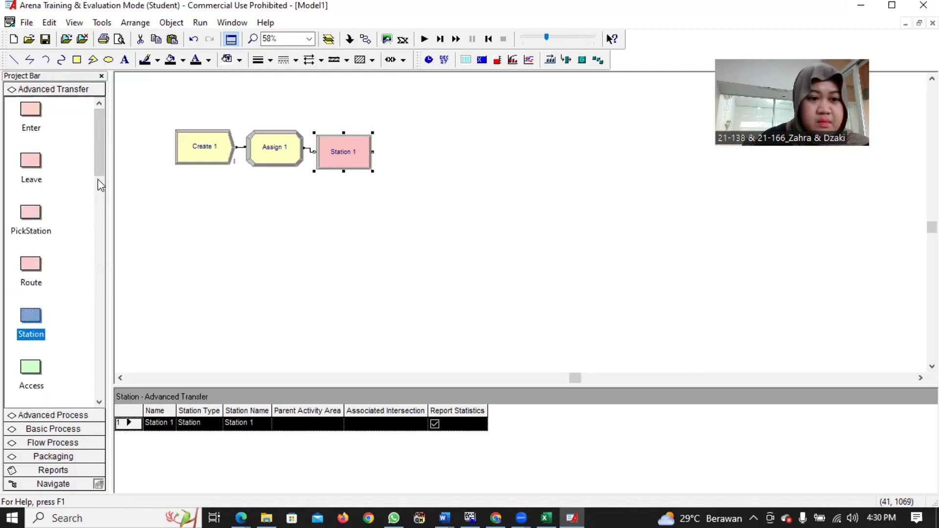
left_click(99, 216)
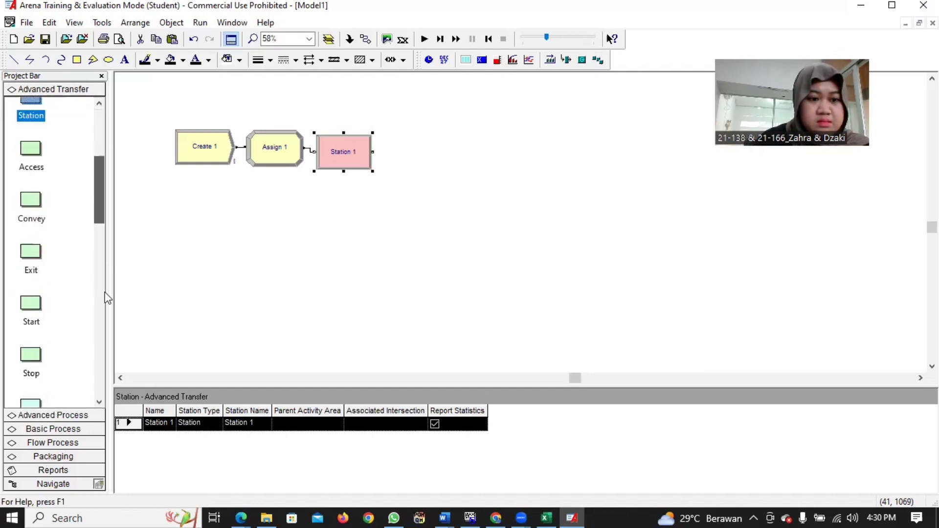
left_click(100, 377)
left_click(88, 429)
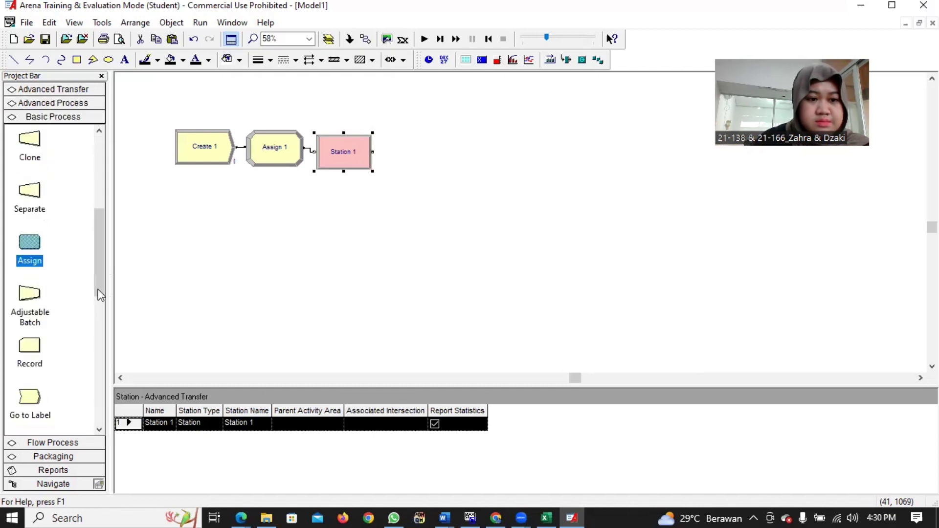
left_click_drag(104, 250, 103, 209)
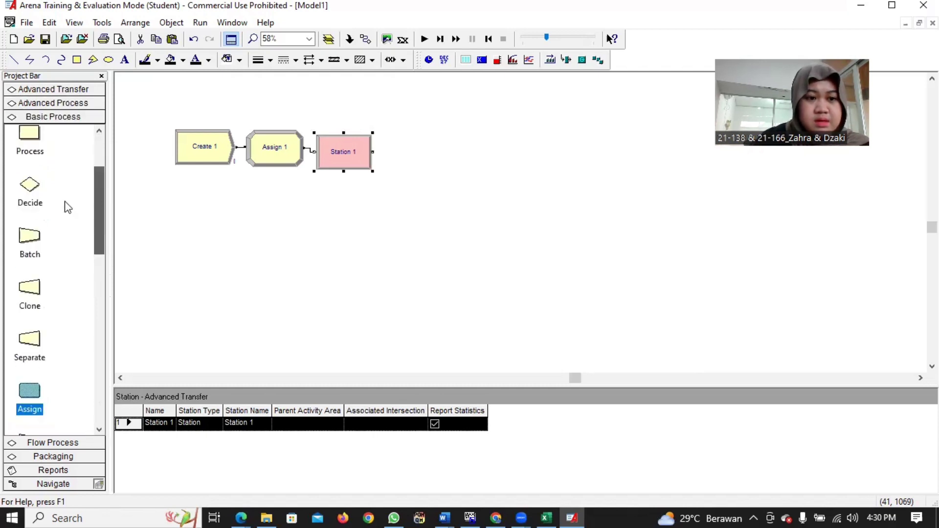
scroll(67, 205, "up", 2)
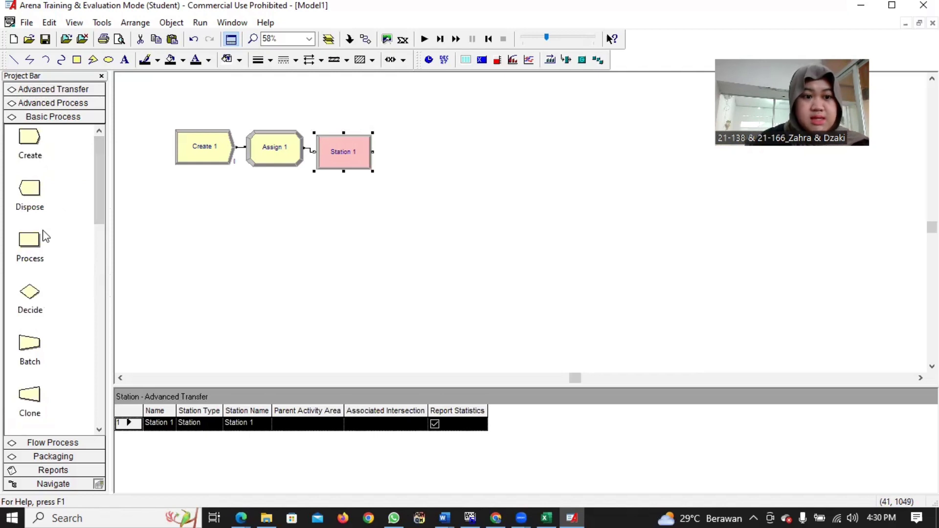
left_click_drag(38, 240, 381, 157)
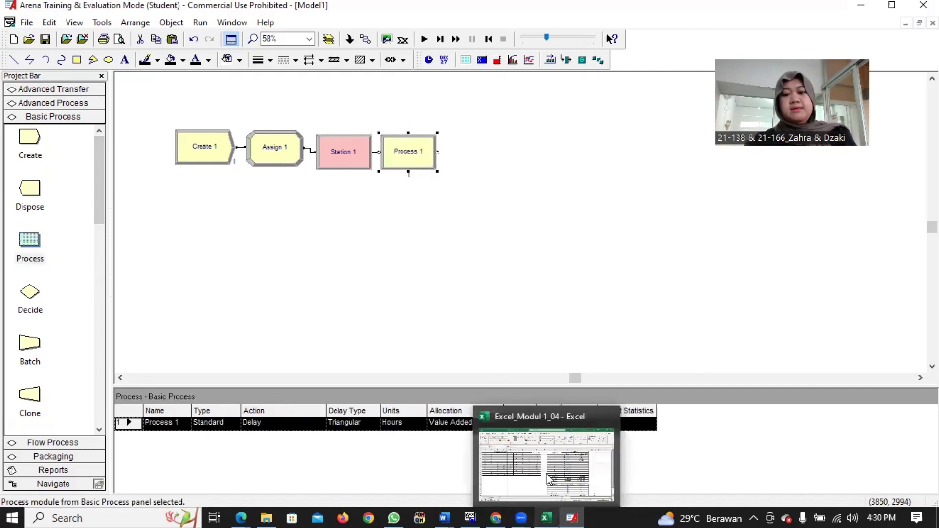
Step: Switch to the Excel workbook Excel_Modul 1_04 and fill the measurement cells B4:K11, from Pasien mendaftar to Inspeksi, with red
key("alt+Tab")
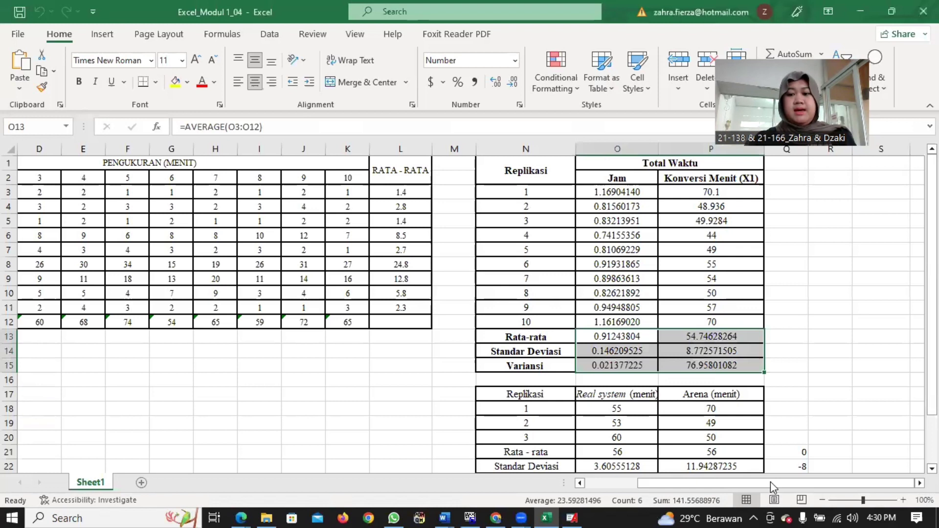
scroll(164, 211, "left", 3)
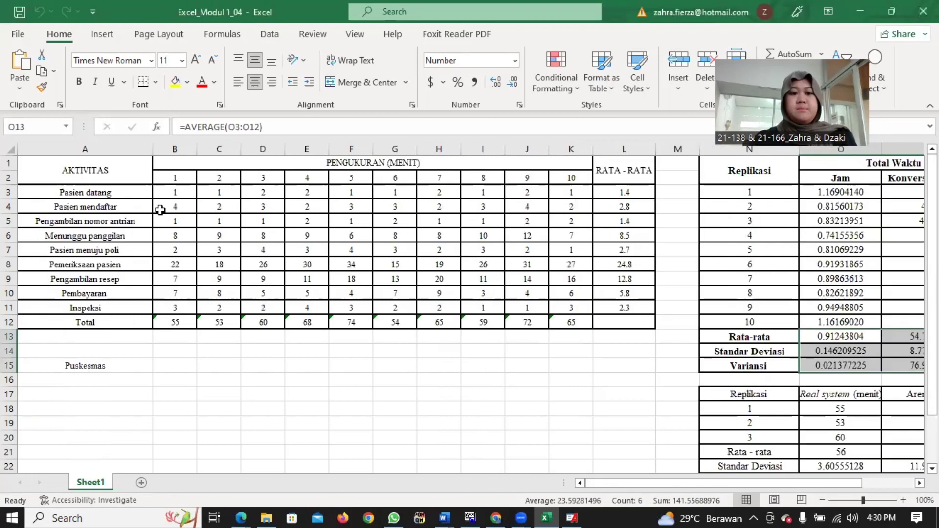
left_click_drag(175, 210, 244, 254)
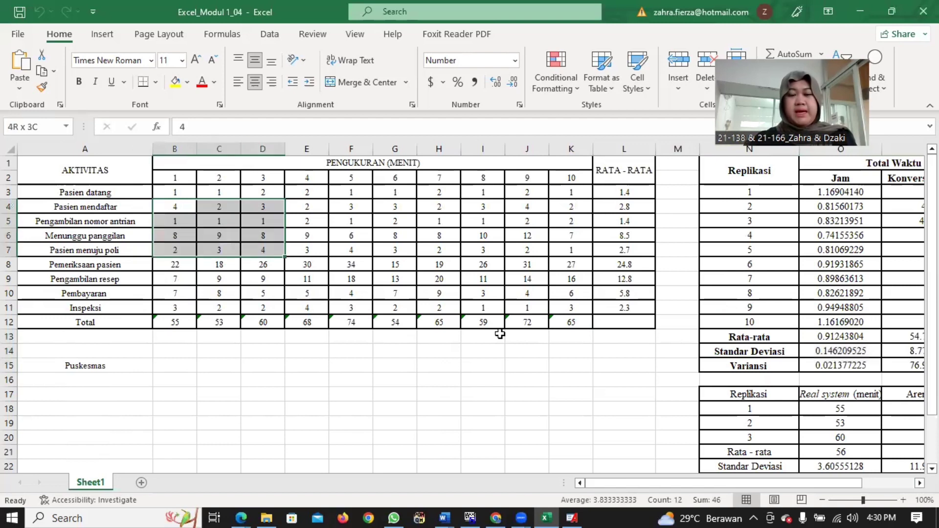
left_click(572, 308, "shift")
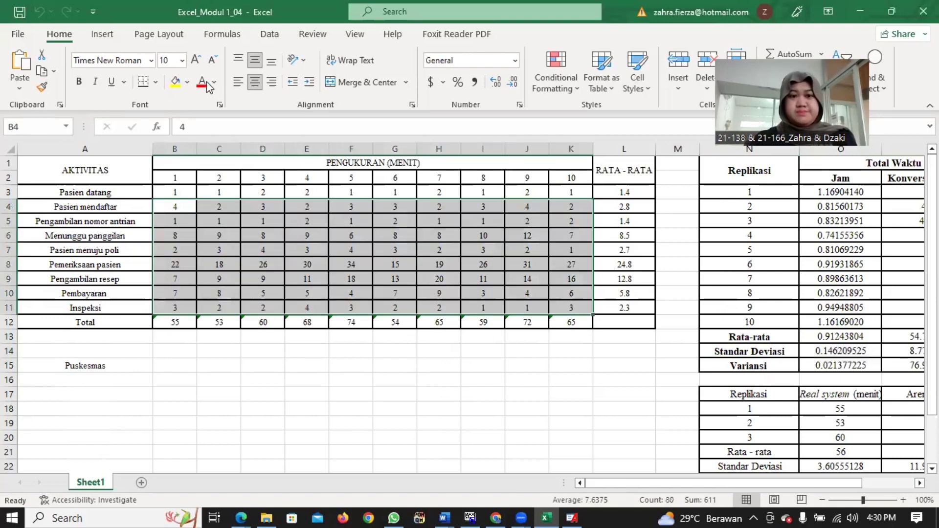
left_click(187, 84)
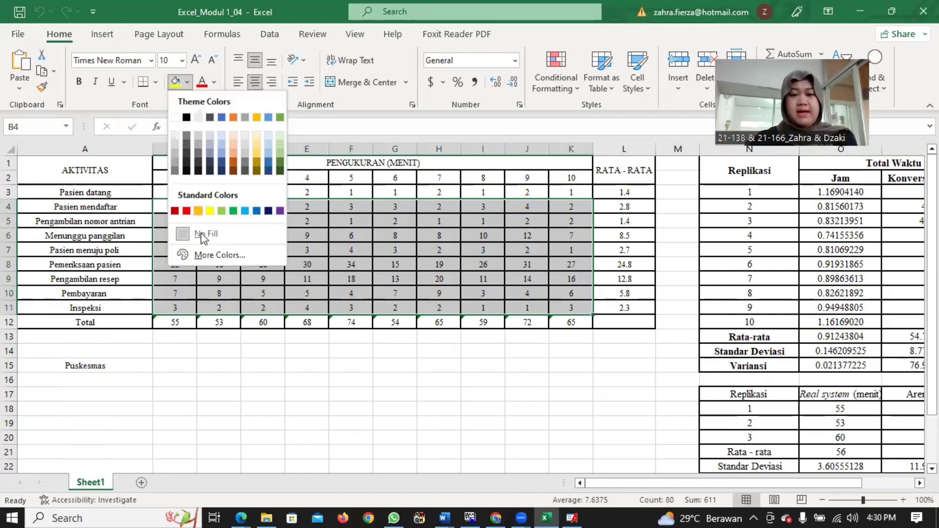
left_click(187, 210)
left_click(324, 360)
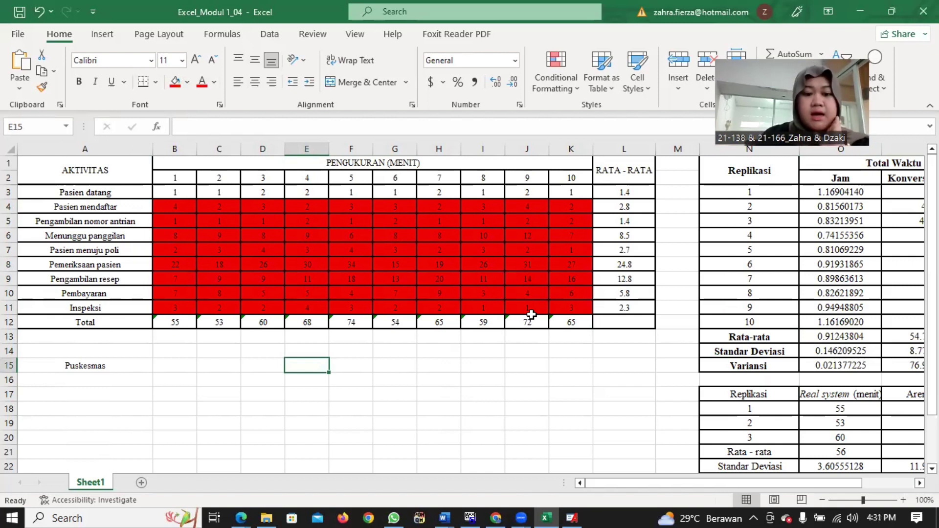
Step: Find and launch Notepad, and place its window beside the activity names and first measurements of the Excel table
left_click(112, 513)
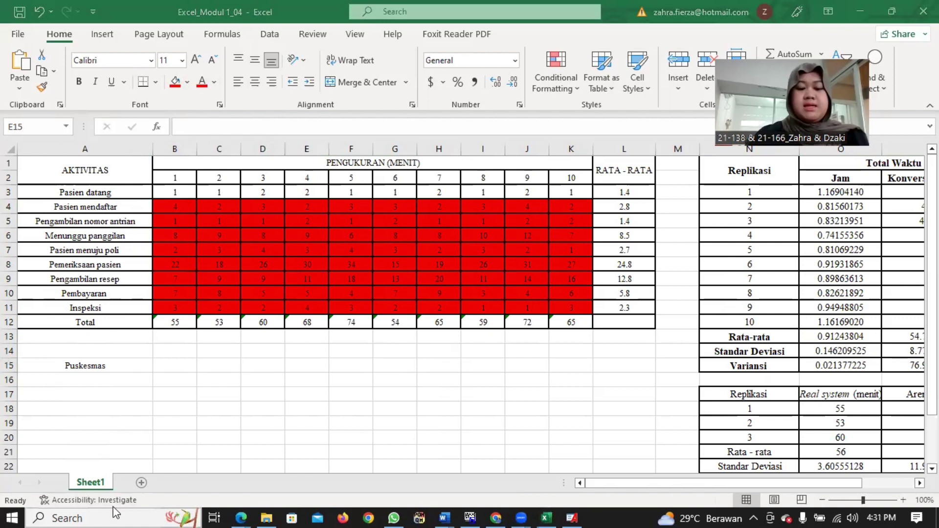
type("n")
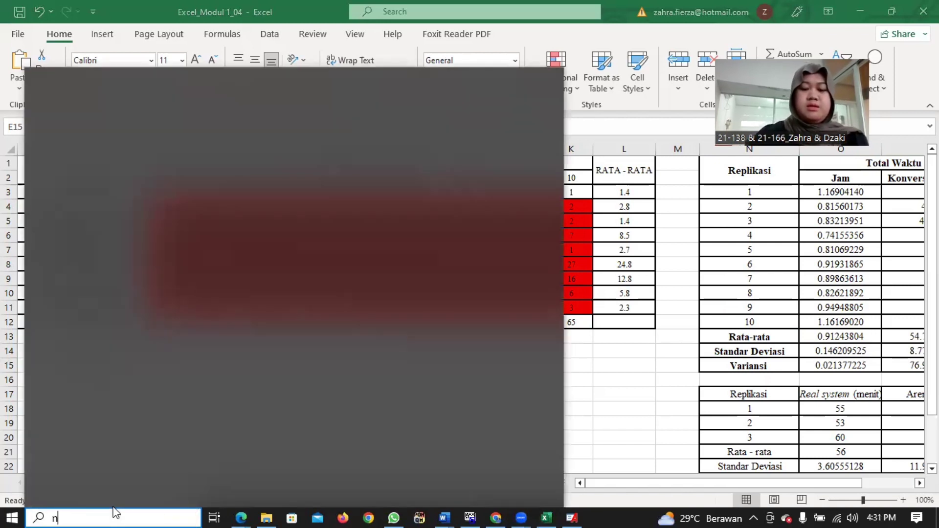
type("ot")
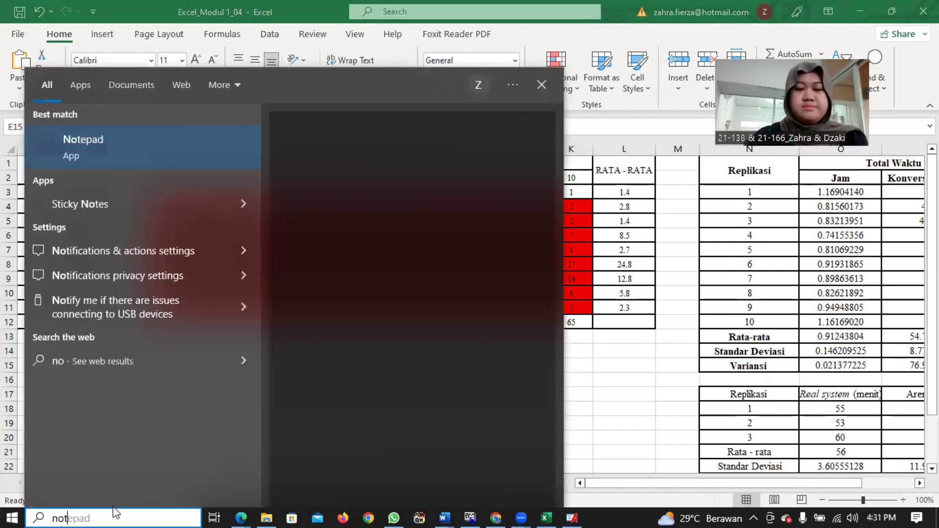
type("ep")
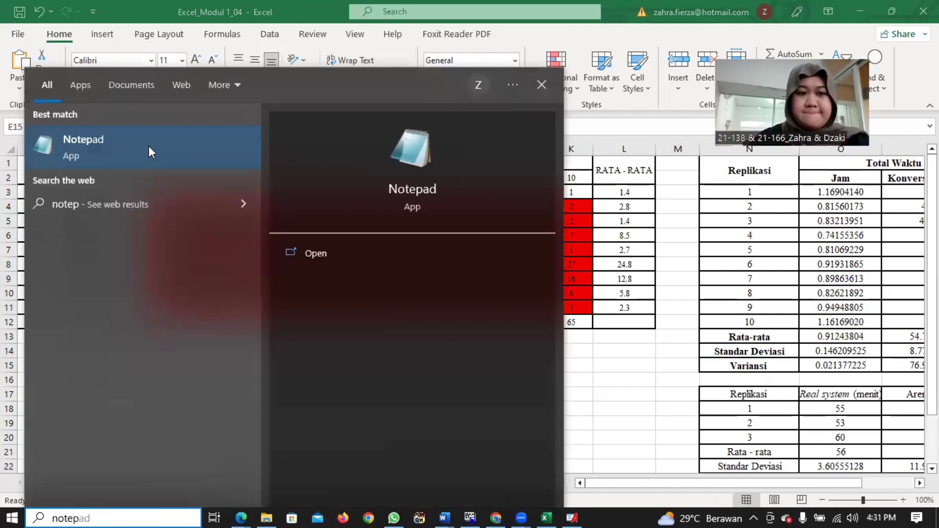
left_click(117, 161)
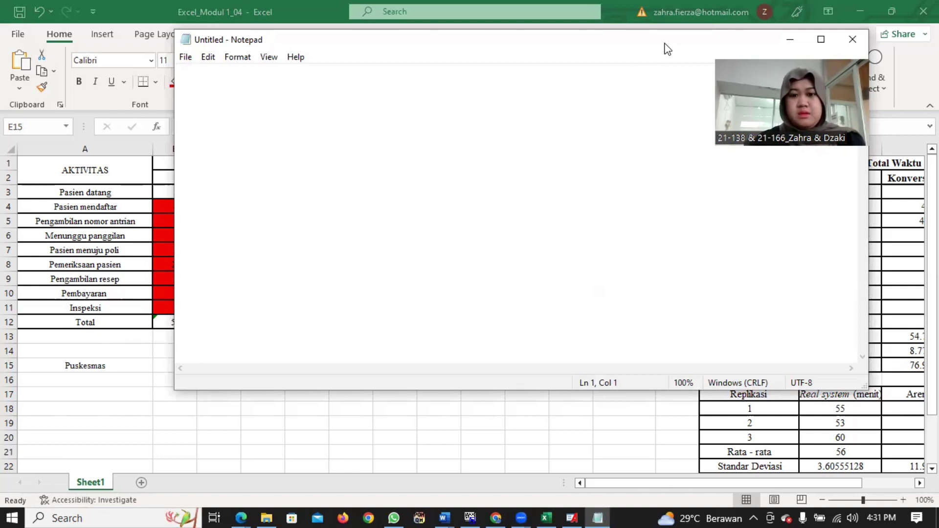
left_click_drag(667, 49, 633, 116)
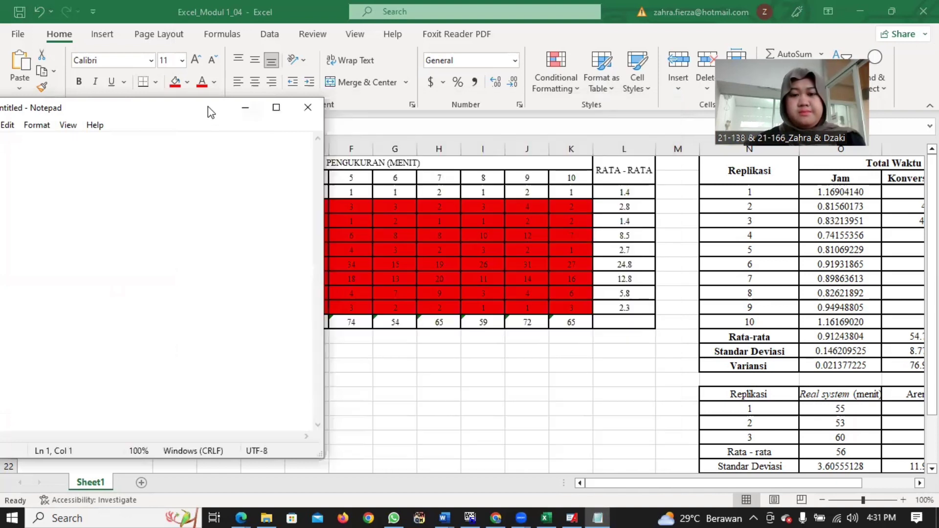
left_click_drag(210, 112, 711, 126)
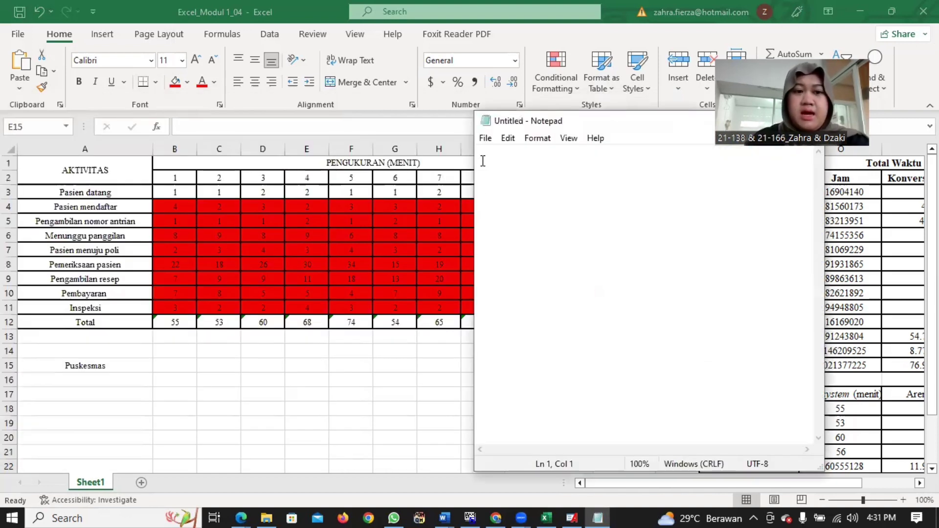
Step: Enter the ten Pasien mendaftar measurements in the blank note, one per line: 4, 2, 3, 2, 3, 3, 2, 3, 4, 2
type("4")
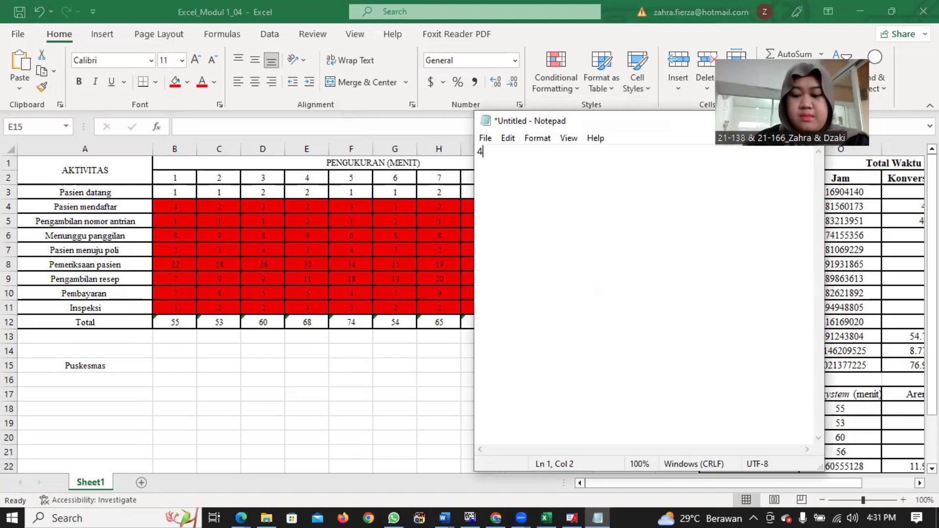
key("Return")
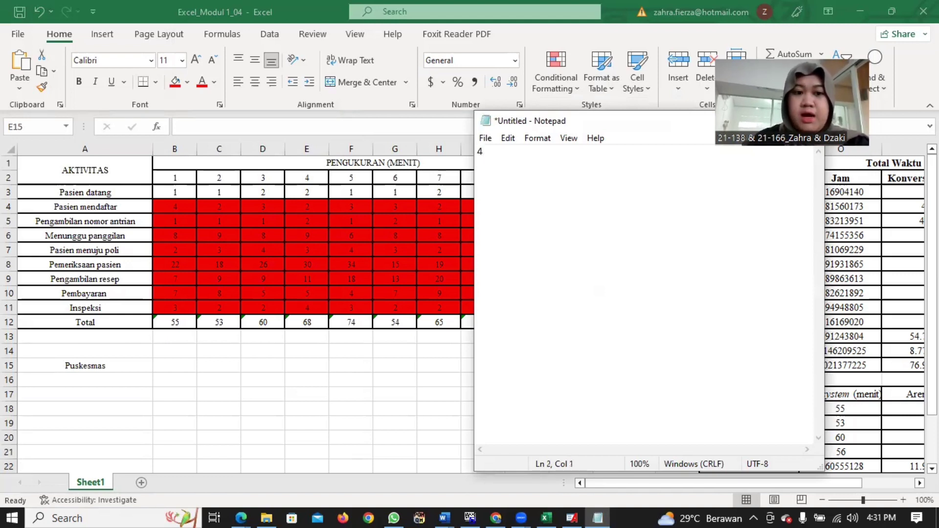
type("2")
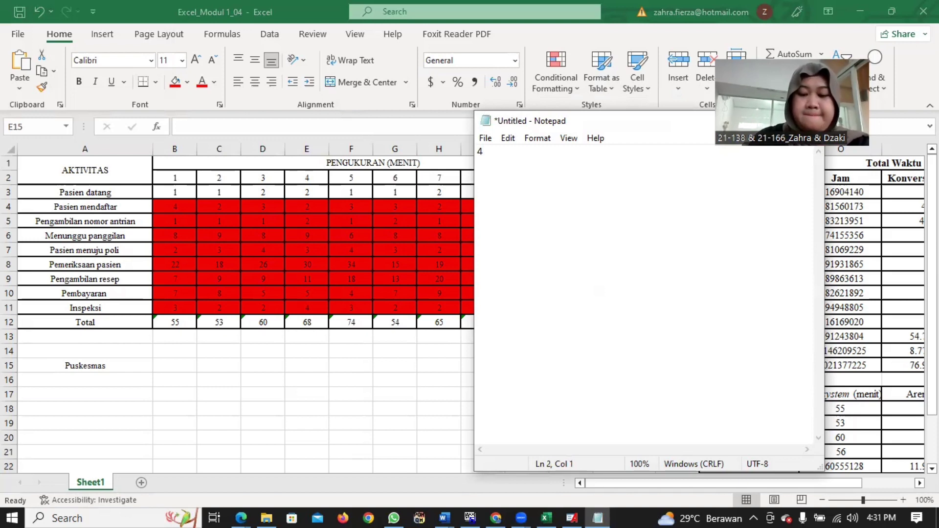
key("Return")
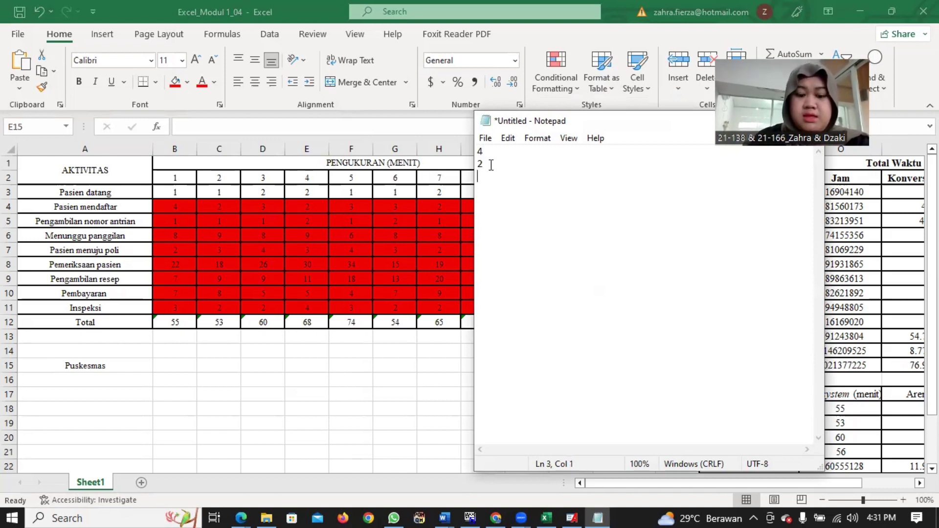
type("3")
key("Return")
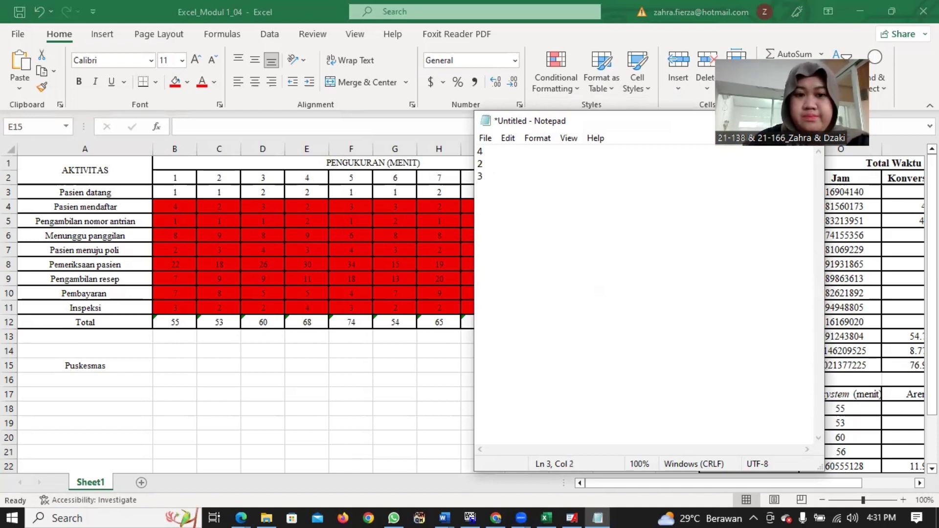
type("2")
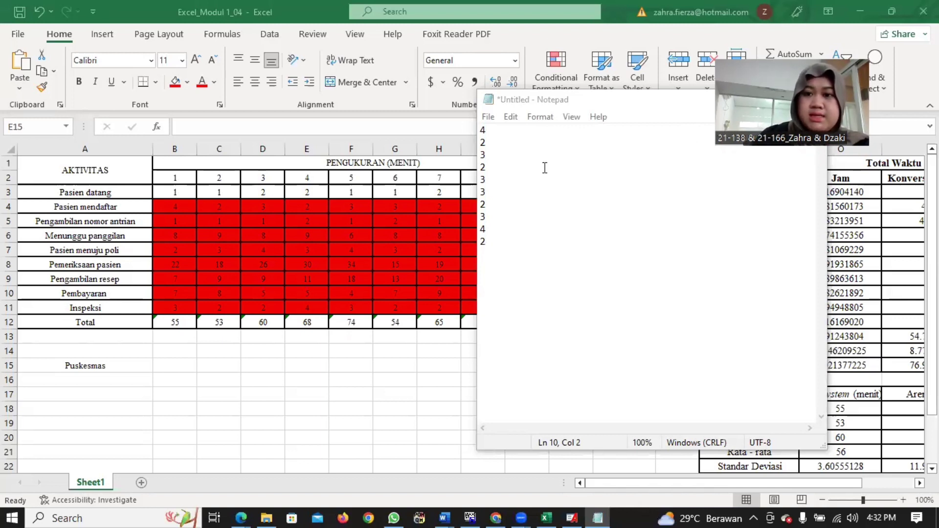
Step: Save the note as pasien mendaftar in the Puskesmas Surabaya folder on the Desktop and shift its window toward the middle of the table
left_click(488, 120)
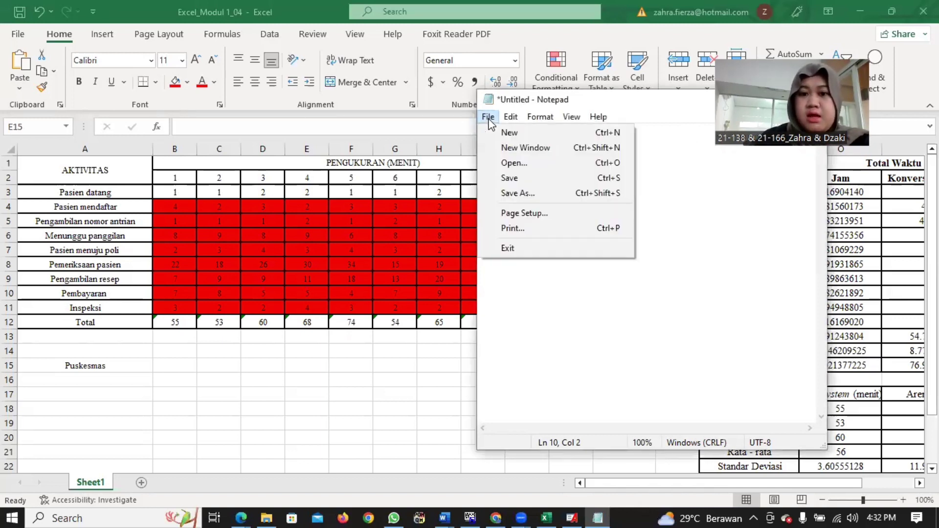
left_click(538, 194)
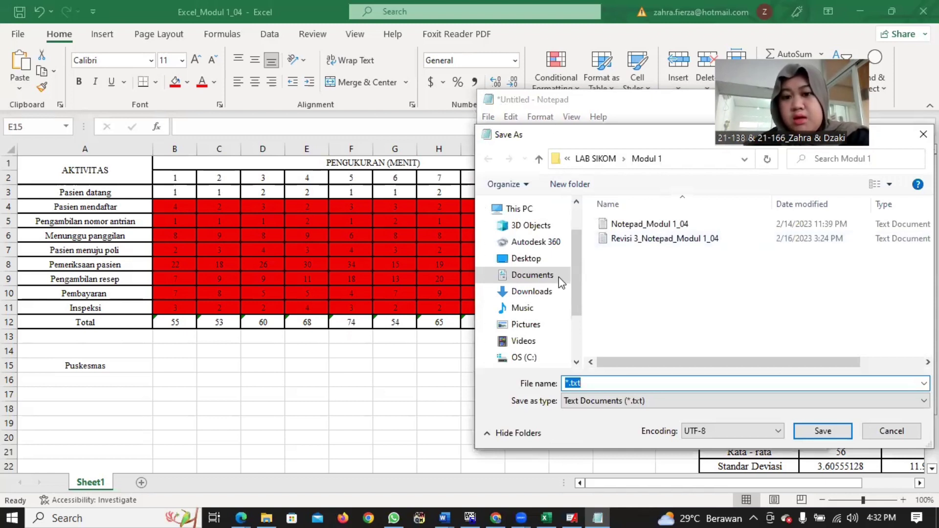
left_click(591, 317)
scroll(578, 273, "up", 1)
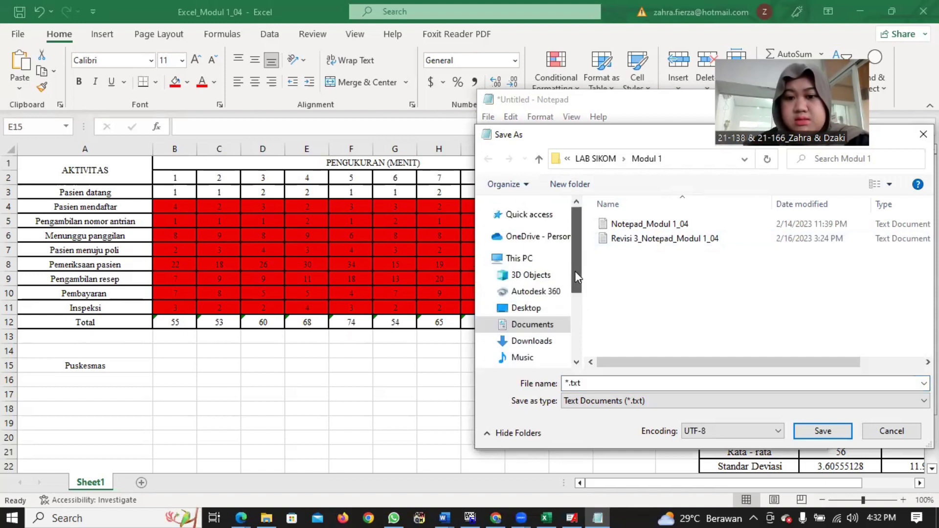
left_click(545, 305)
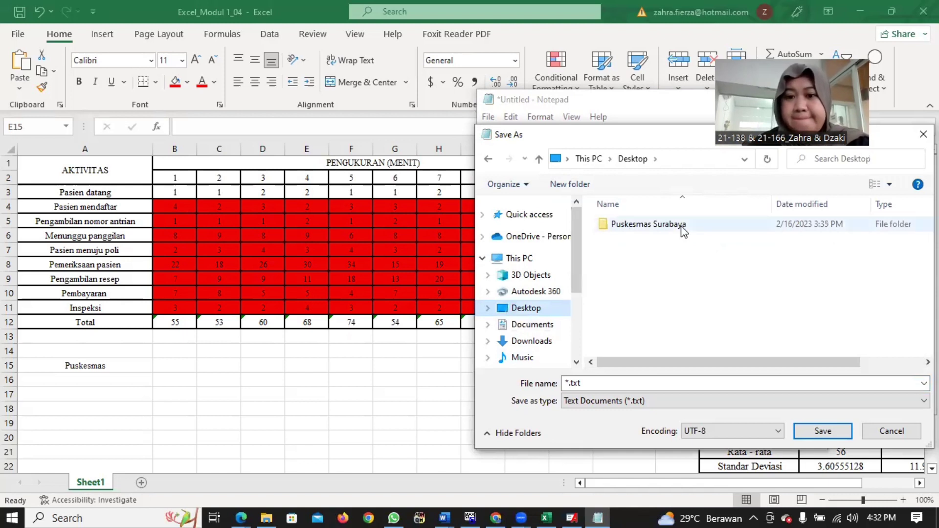
double_click(683, 225)
left_click_drag(596, 382, 550, 391)
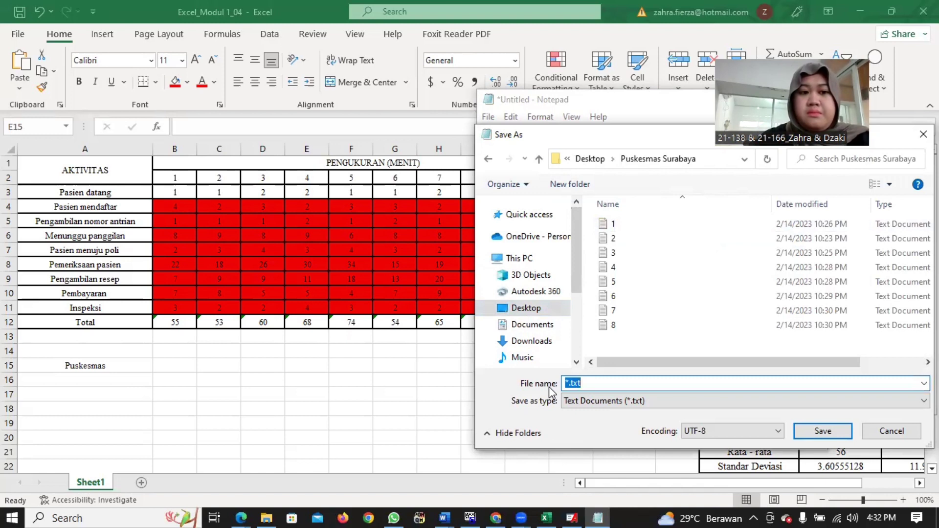
type("pasien")
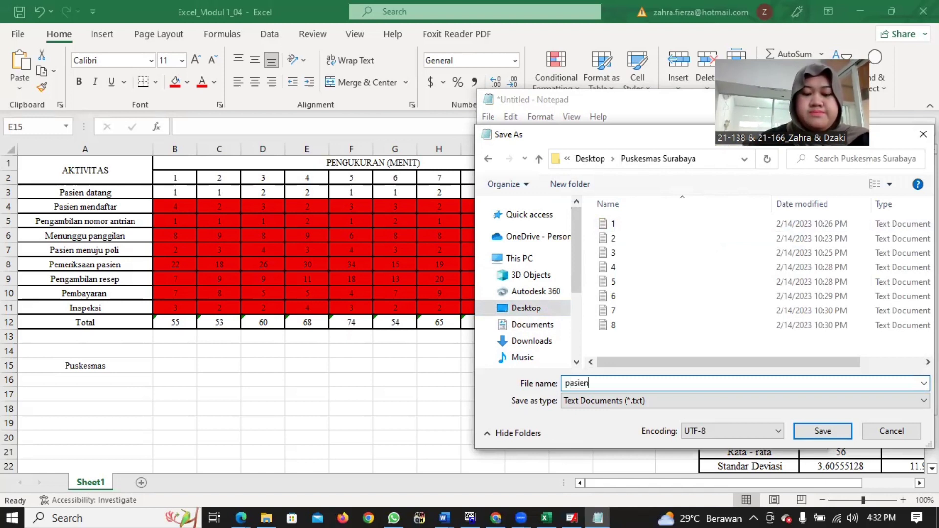
type(" mendafta")
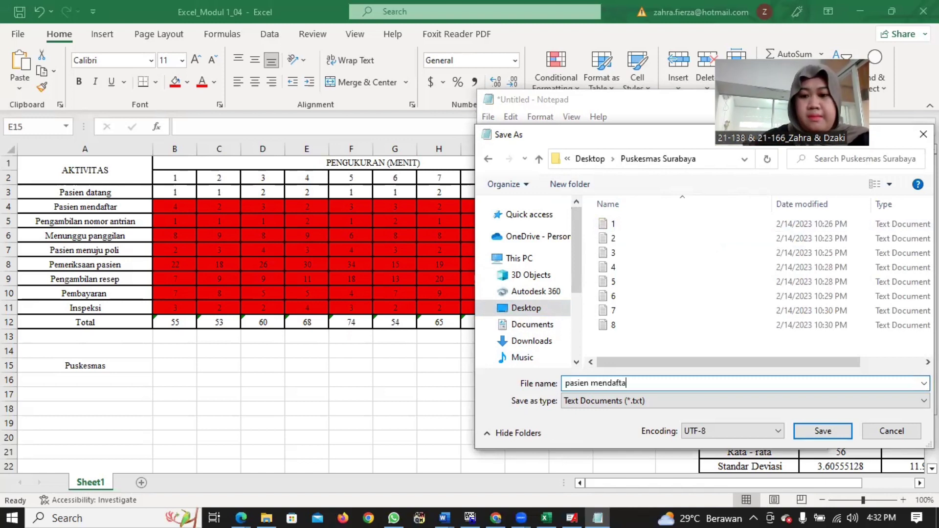
type("r")
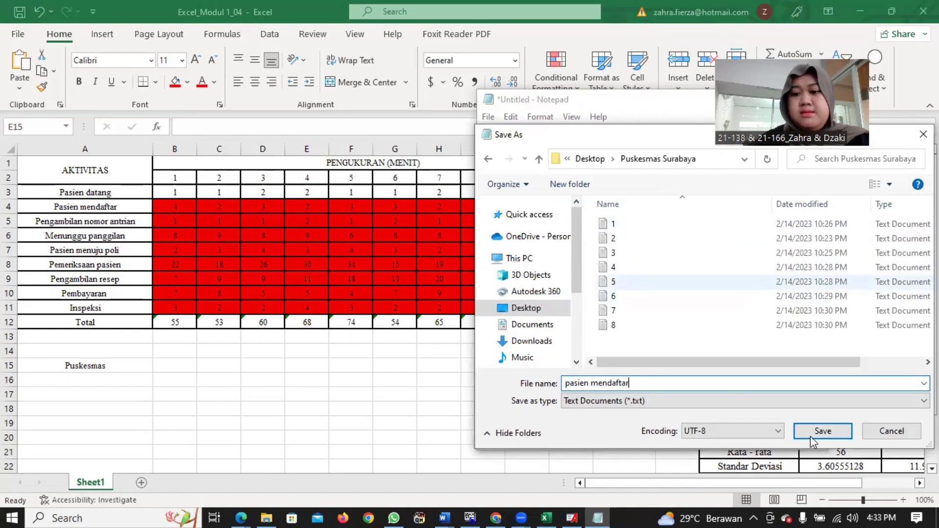
key("Return")
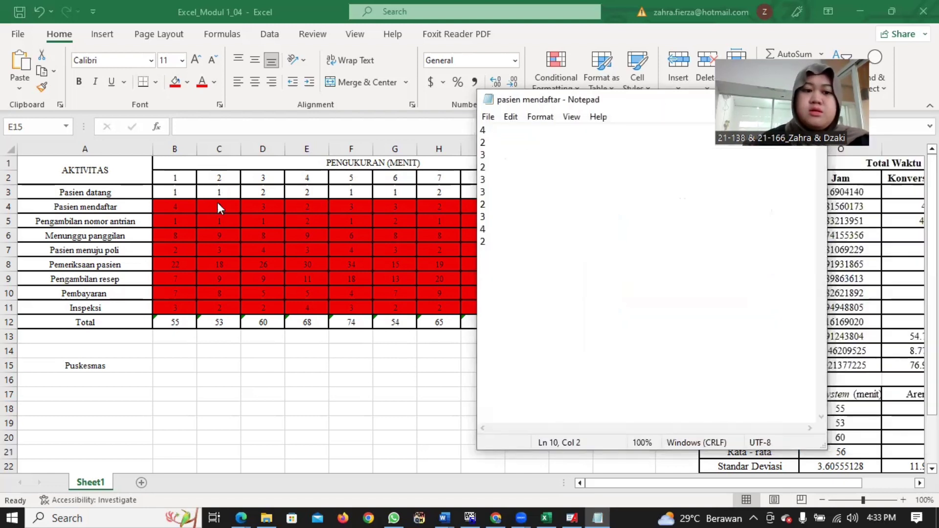
left_click_drag(586, 99, 388, 126)
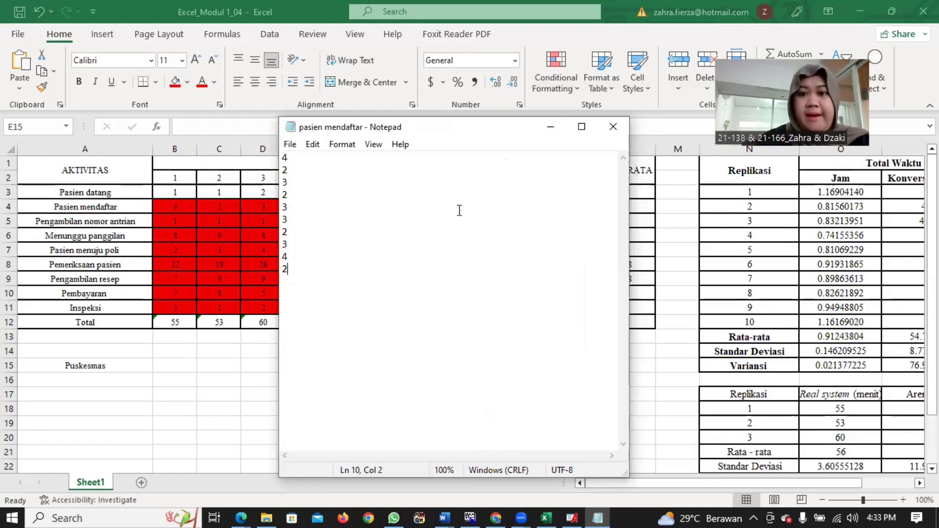
Step: Switch to Arena and place a connected Route module below Process 3, with a Station module beside it
left_click(654, 19)
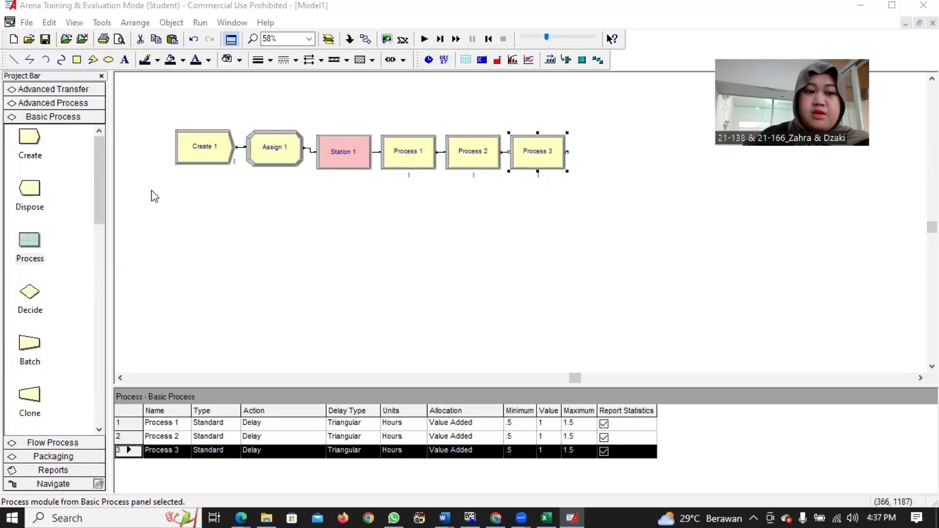
left_click_drag(101, 184, 79, 89)
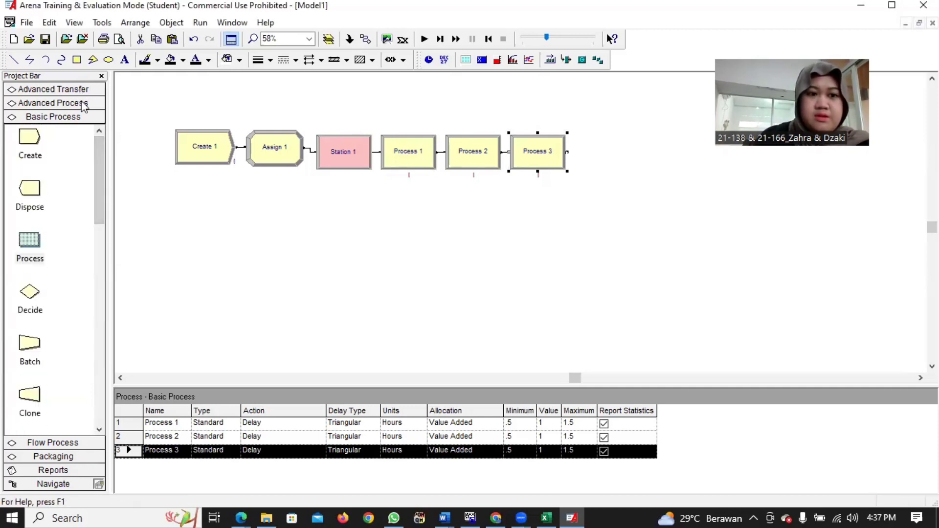
left_click(82, 104)
left_click_drag(97, 140, 97, 239)
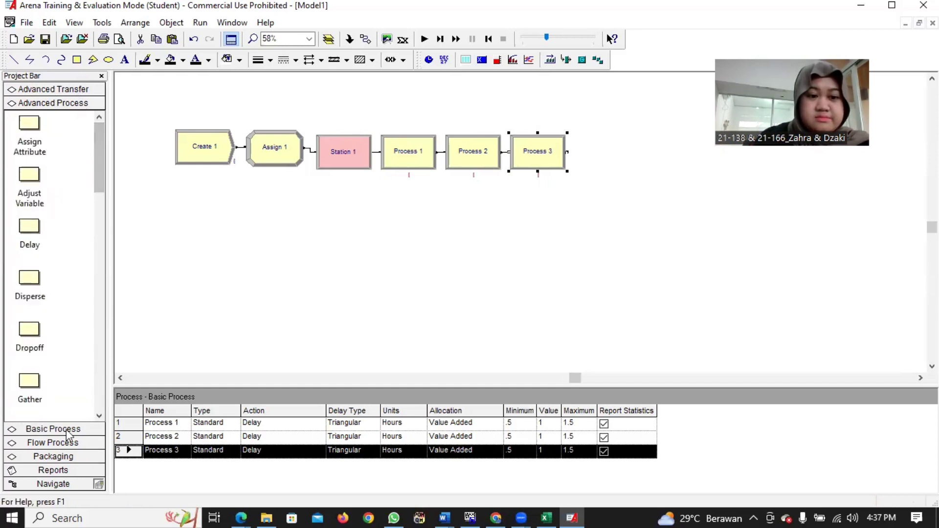
left_click(86, 90)
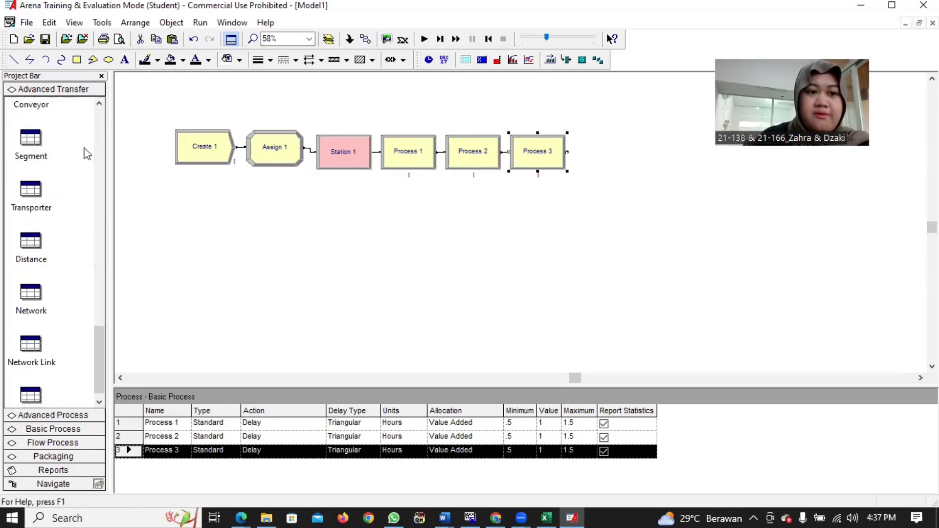
left_click_drag(93, 337, 96, 95)
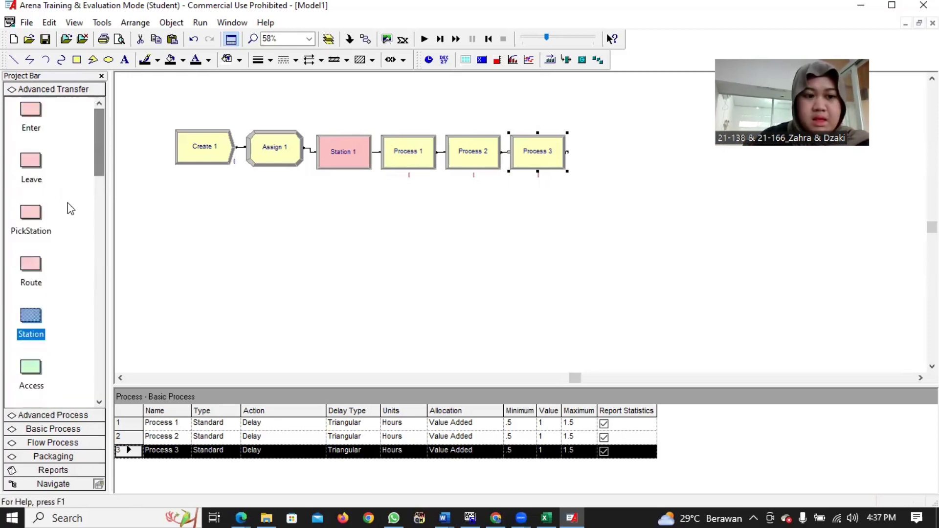
left_click_drag(34, 259, 510, 199)
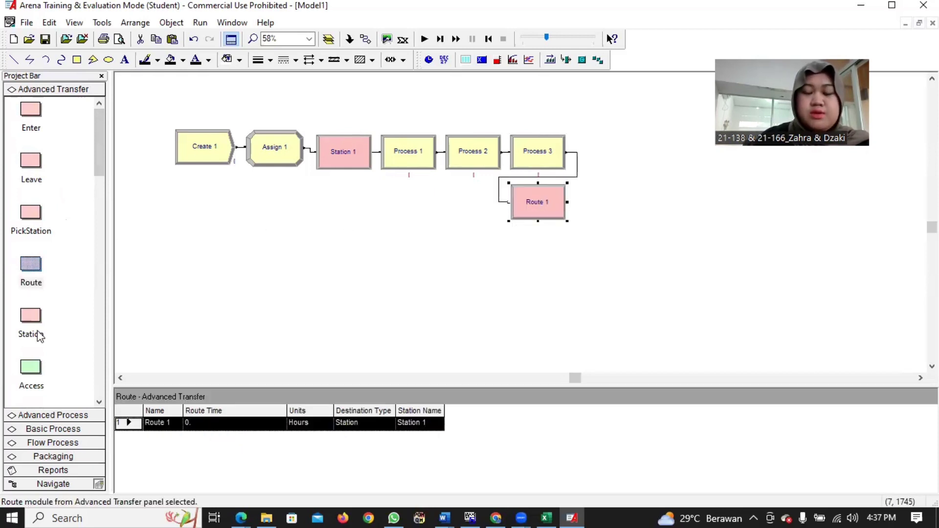
left_click_drag(30, 327, 585, 204)
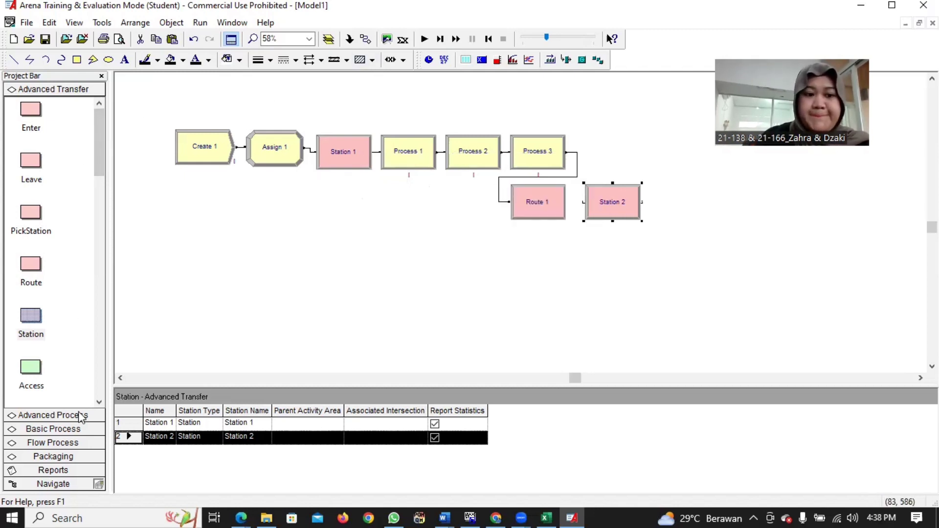
Step: Place four Process modules in a row after Station 2, connected to one another
left_click(81, 431)
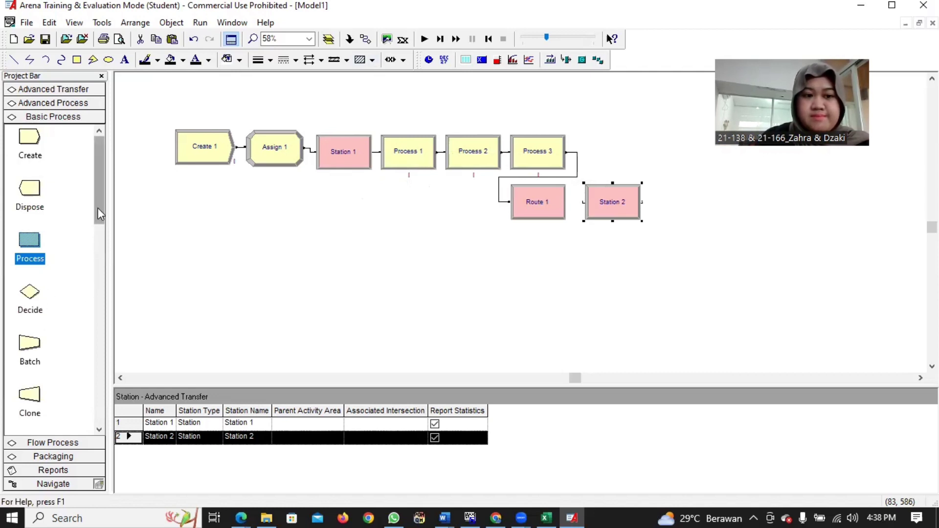
left_click_drag(98, 207, 98, 208)
left_click_drag(32, 238, 180, 215)
left_click_drag(699, 177, 650, 203)
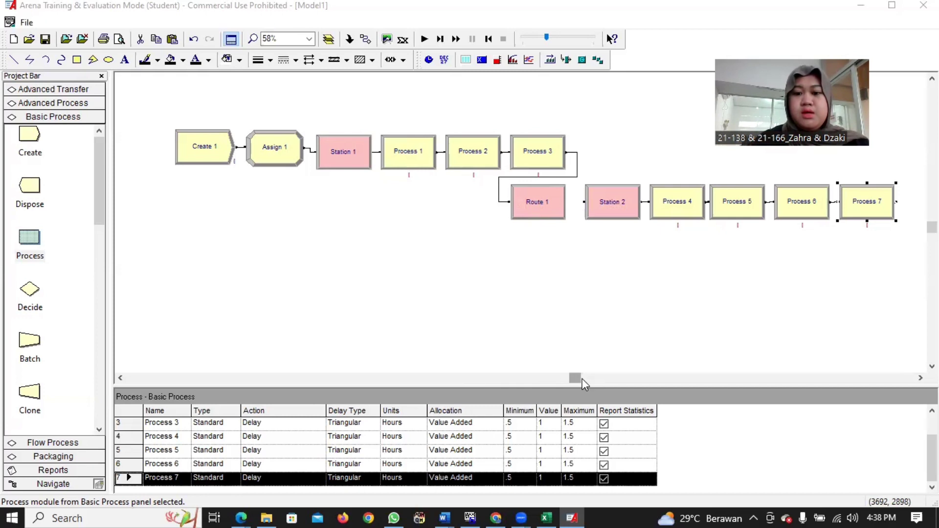
Step: Place an Assign module from the Basic Process modules below Process 7, connected to it
left_click(596, 379)
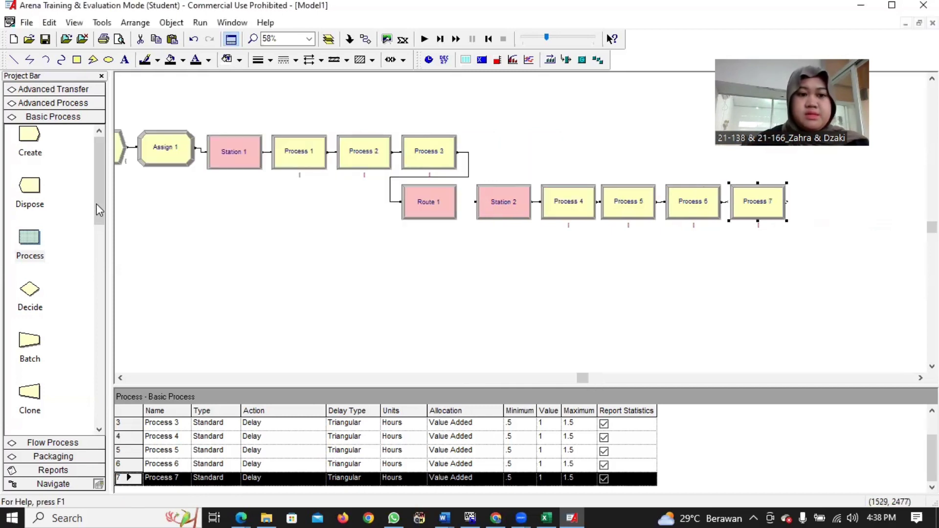
scroll(100, 208, "down", 2)
scroll(101, 208, "up", 2)
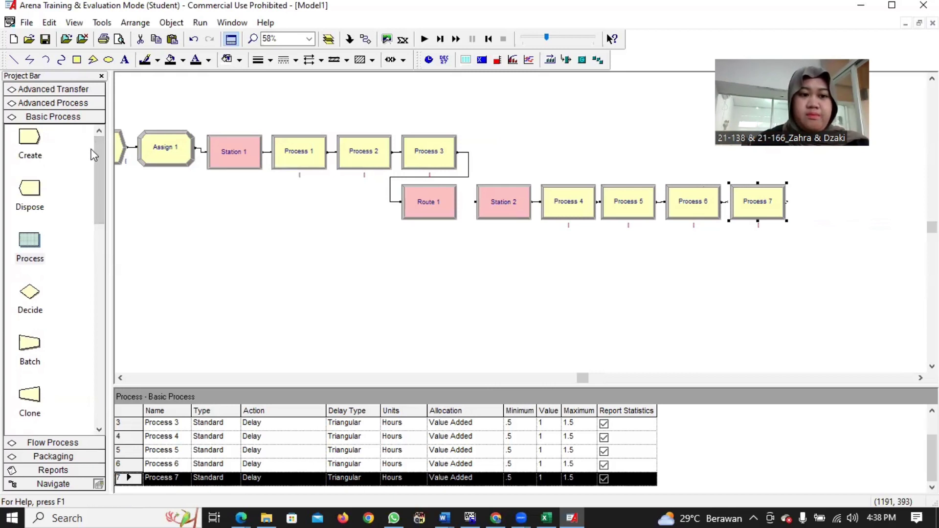
left_click_drag(95, 169, 101, 234)
left_click_drag(39, 293, 732, 251)
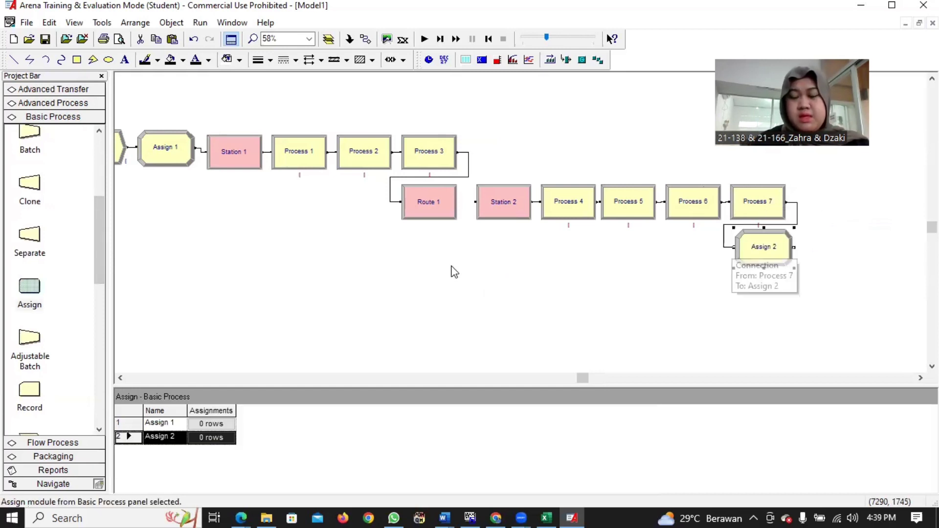
Step: Place a Record module below Assign 2 and a Dispose module beneath it, connected in sequence
left_click_drag(97, 258, 102, 290)
left_click_drag(28, 297, 732, 295)
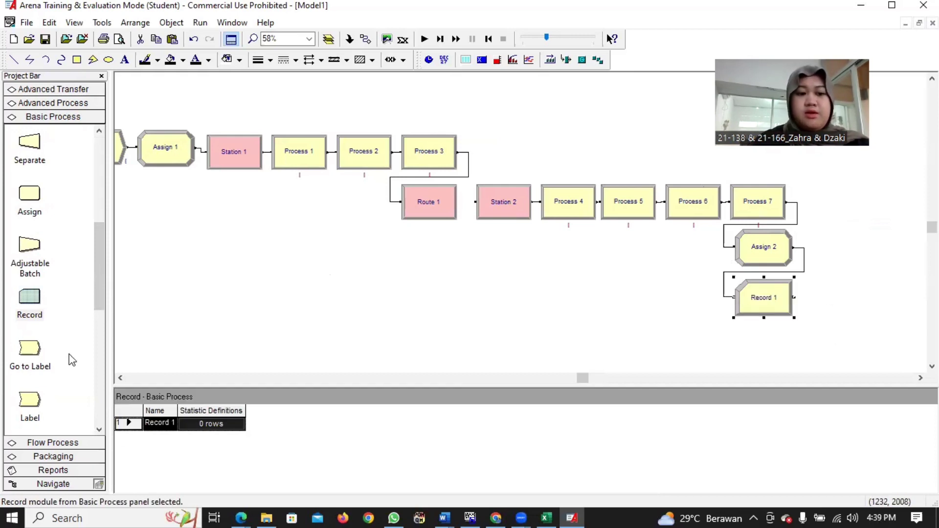
left_click_drag(98, 227, 95, 141)
left_click_drag(20, 195, 446, 257)
left_click_drag(740, 359, 730, 351)
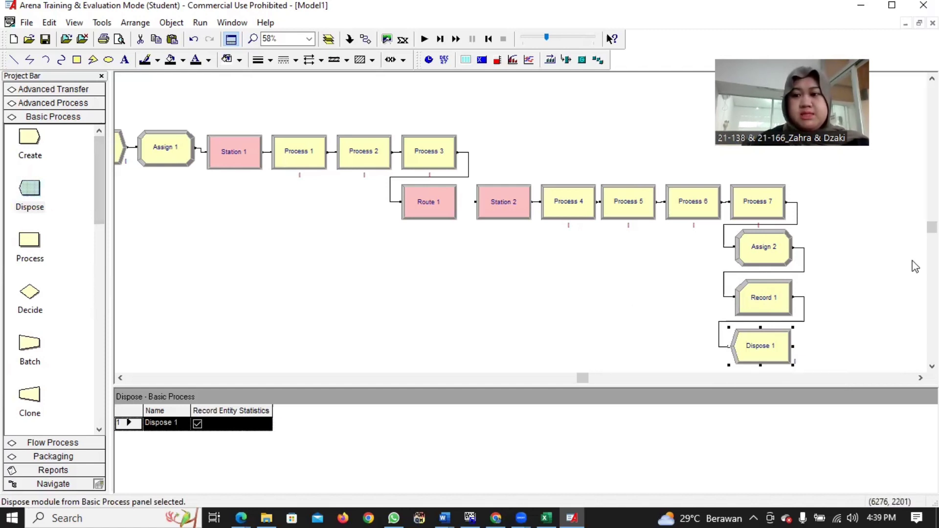
Step: Rename the Create module as Pasien Datang, with arrival units in Minutes and Max Arrivals set to 1
mouse_move(588, 382)
left_mouse_down()
mouse_move(569, 380)
mouse_move(577, 381)
left_mouse_up()
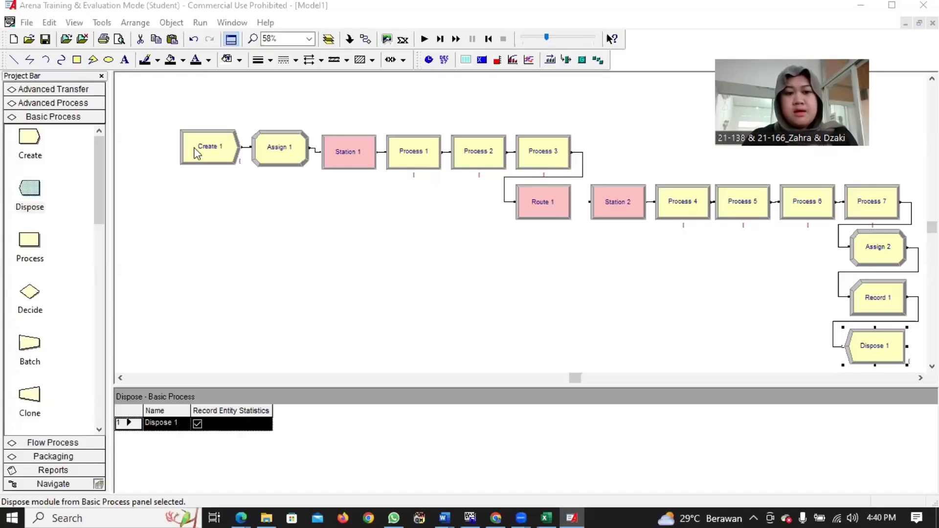
double_click(219, 148)
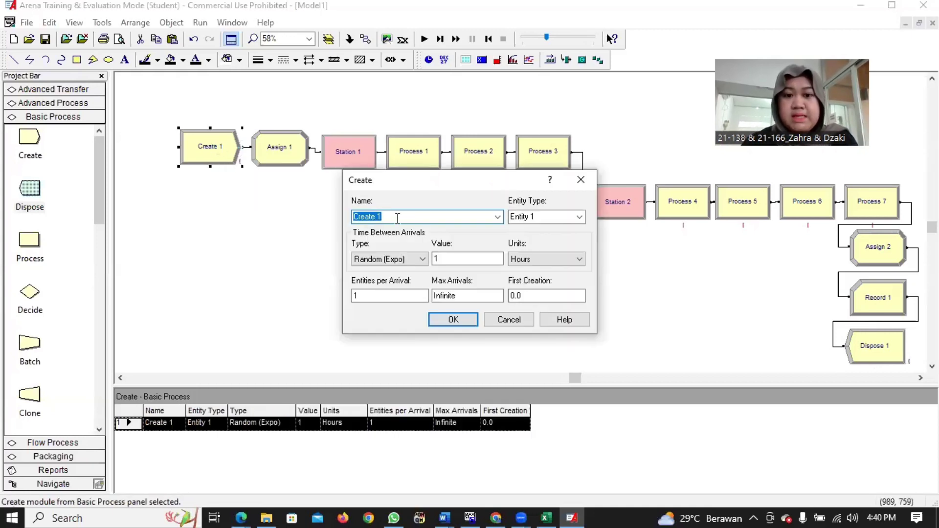
type("Pasien Datang")
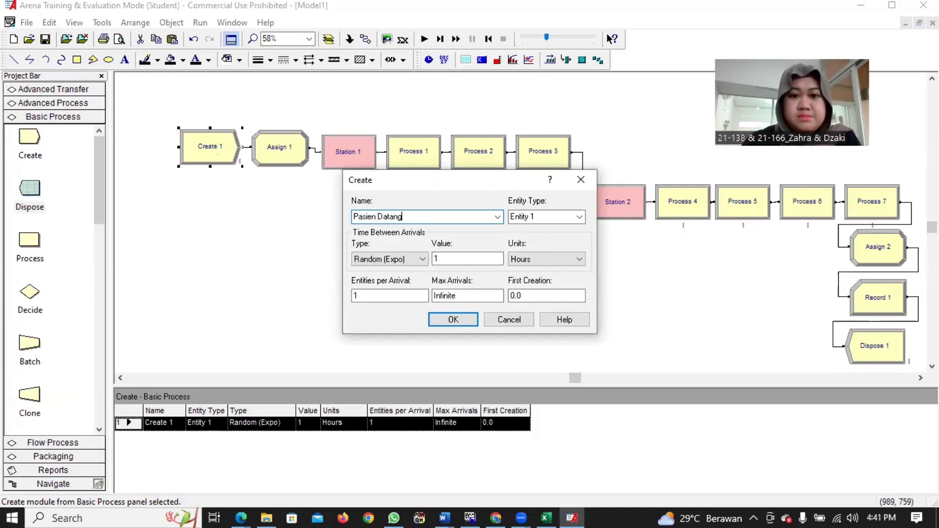
left_click(562, 260)
left_click(563, 280)
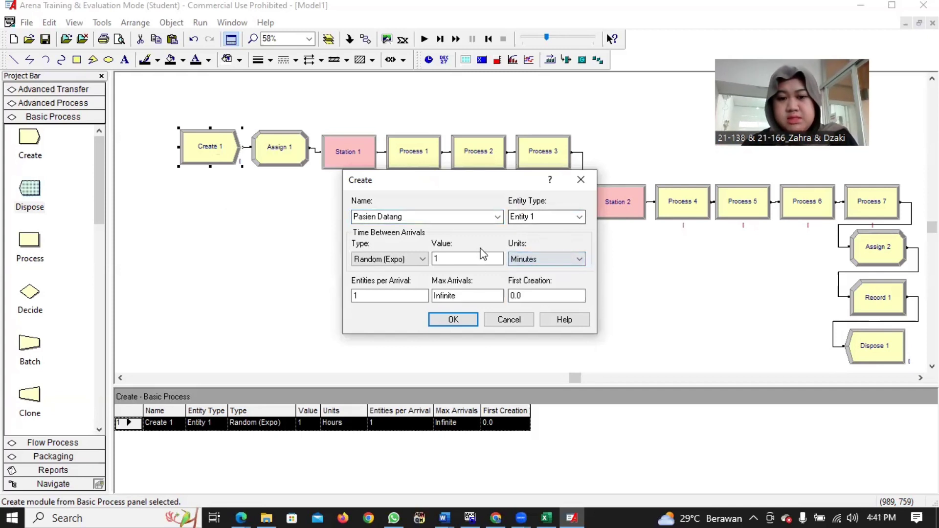
double_click(474, 297)
type("1")
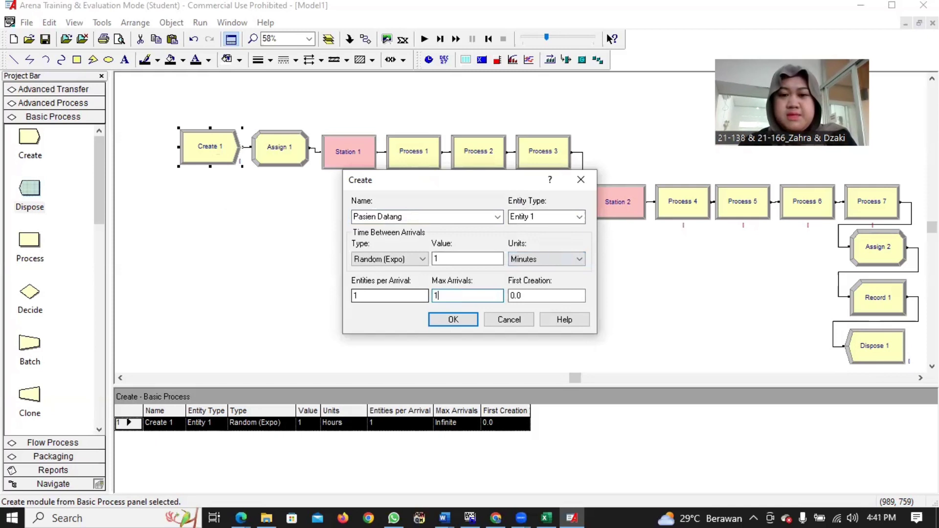
left_click(438, 319)
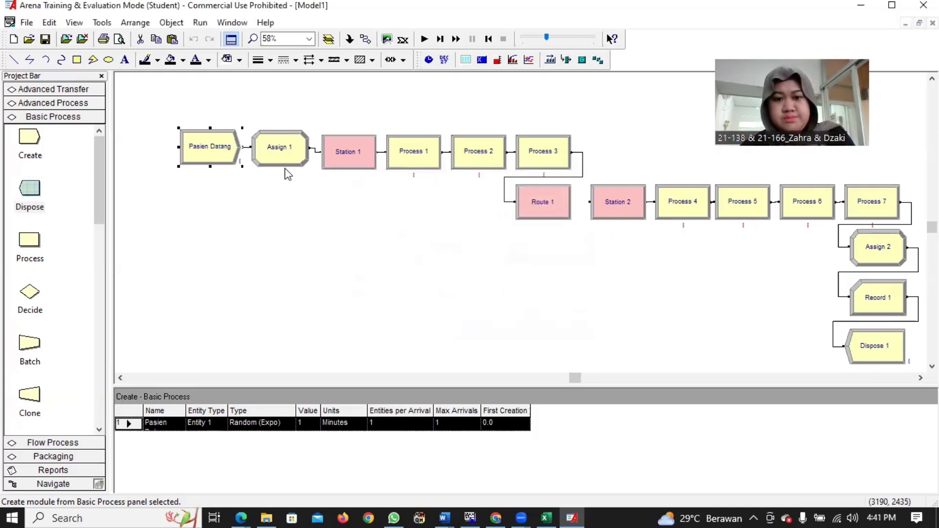
Step: Add an Entity Type assignment with the value Pasien 1 to the Assign 1 module
double_click(283, 161)
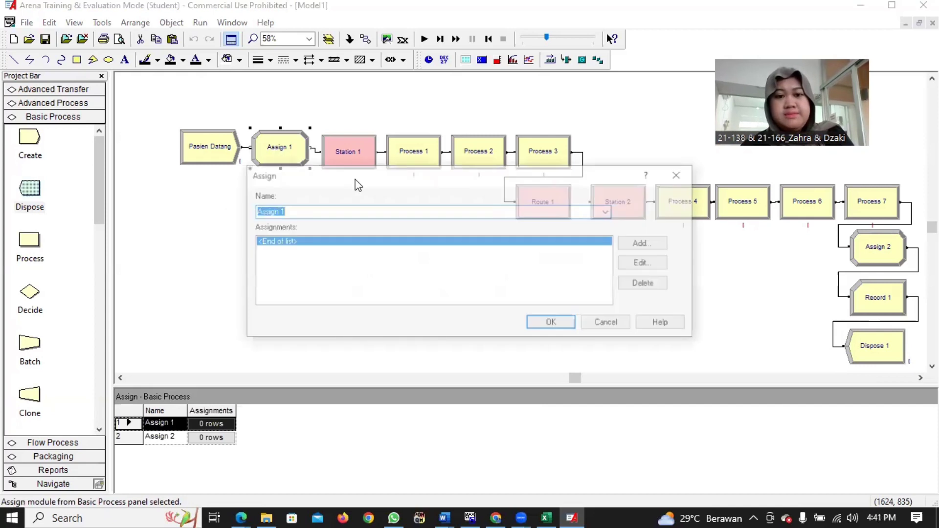
left_click(637, 245)
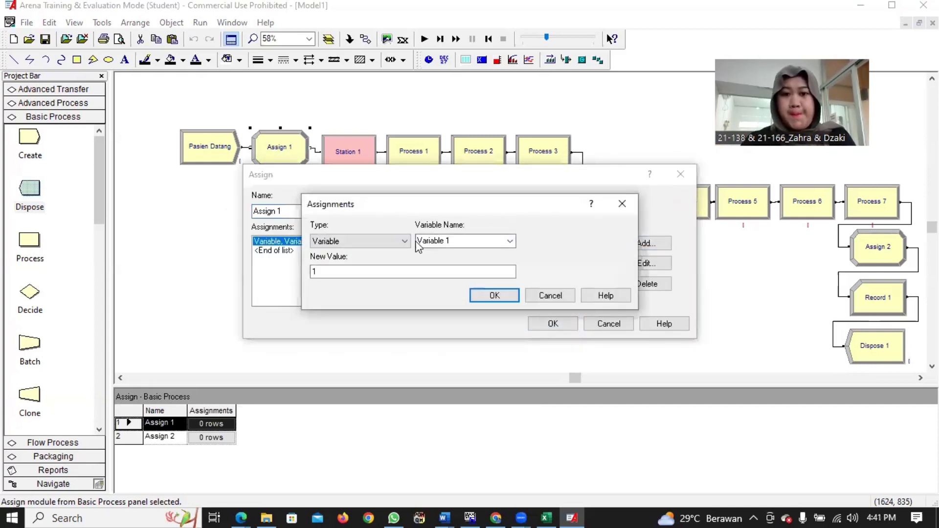
left_click(406, 242)
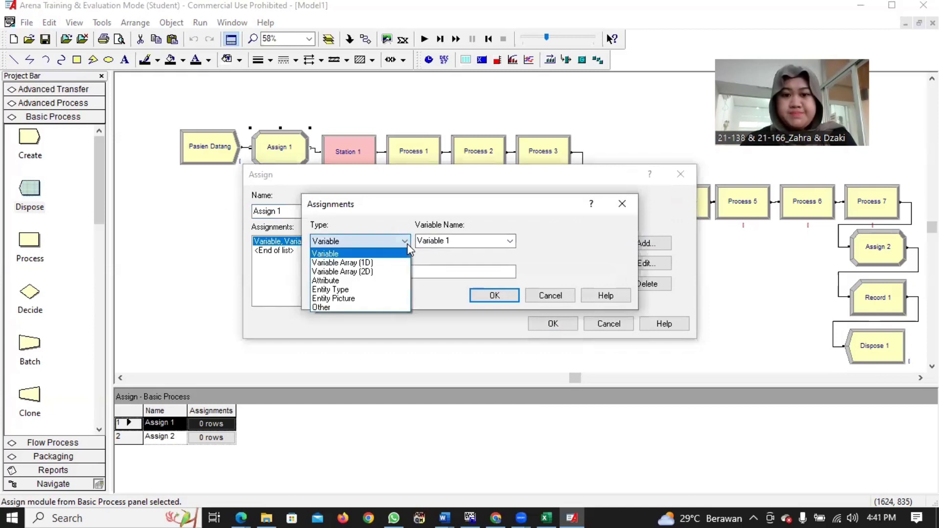
left_click(392, 289)
left_click(493, 242)
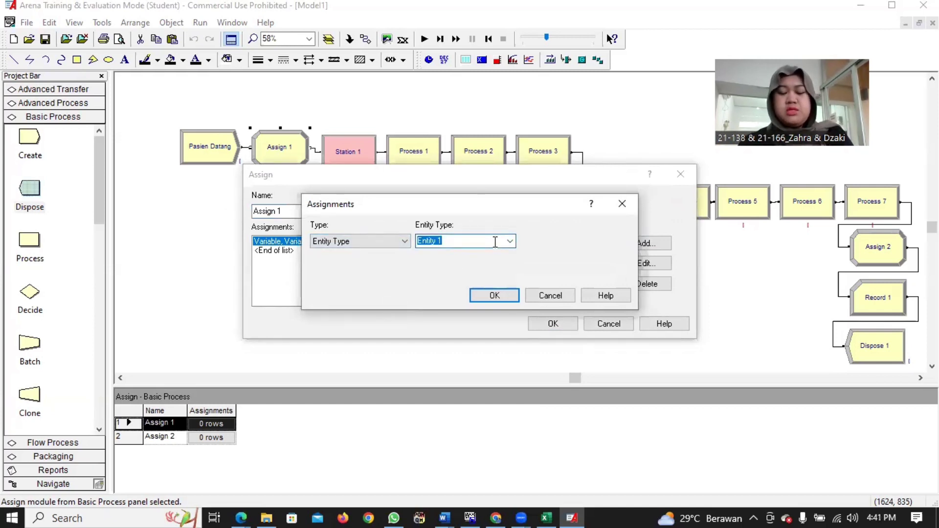
type("Pasien 1")
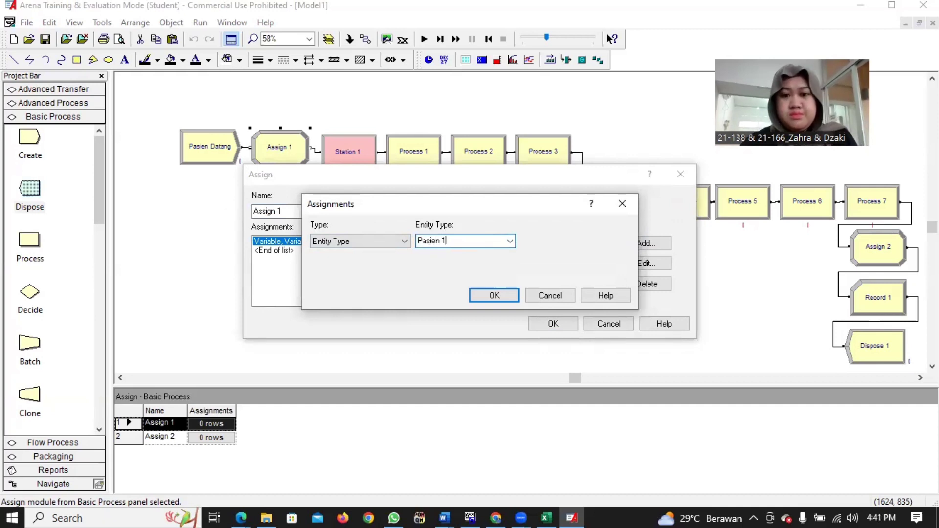
left_click(494, 295)
Step: Add an Entity Picture assignment using Picture.Woman to Assign 1 and accept the module's settings
left_click(635, 243)
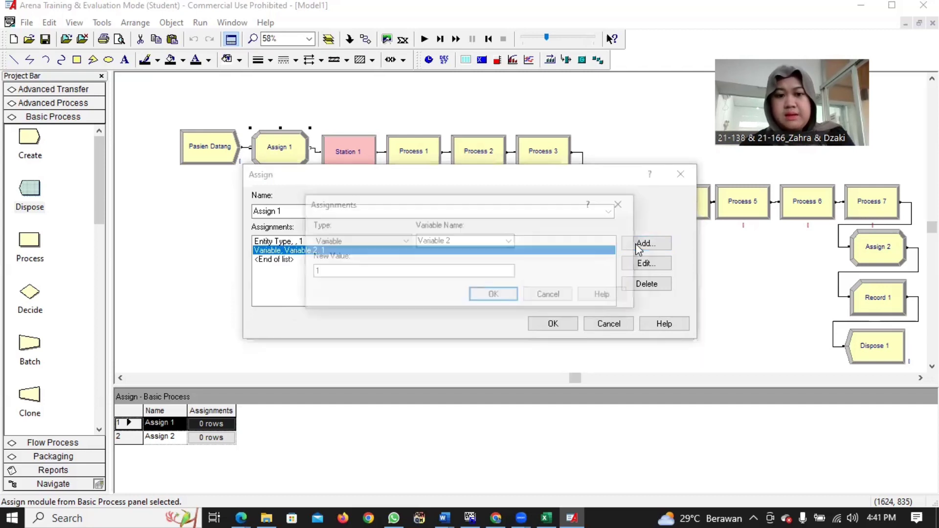
left_click(409, 241)
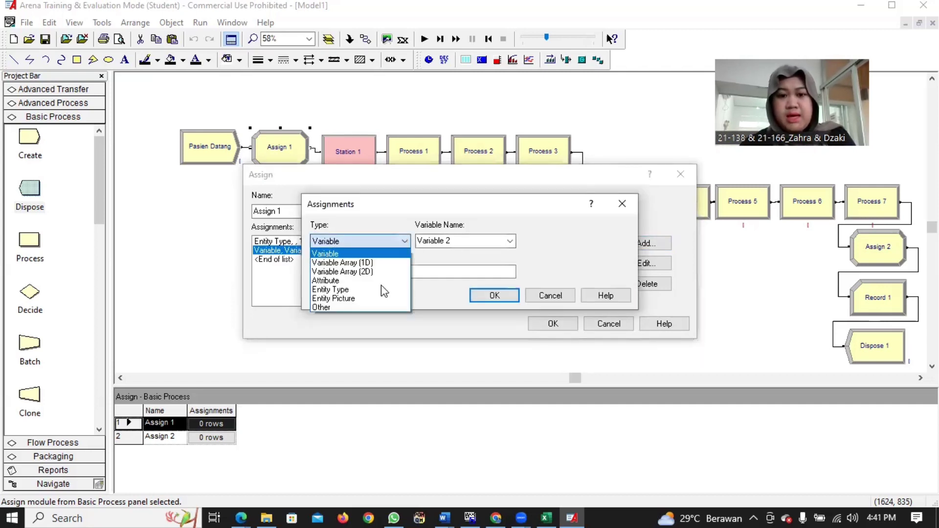
left_click(374, 297)
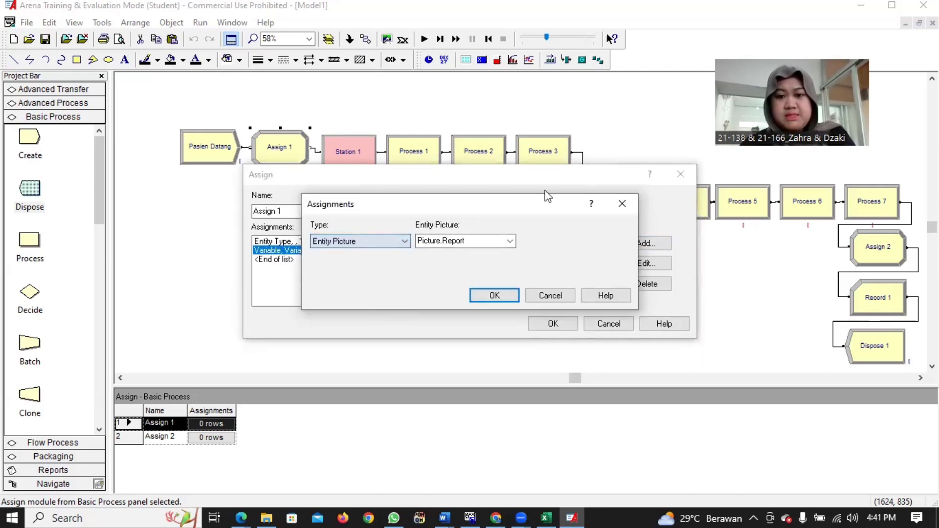
left_click(509, 241)
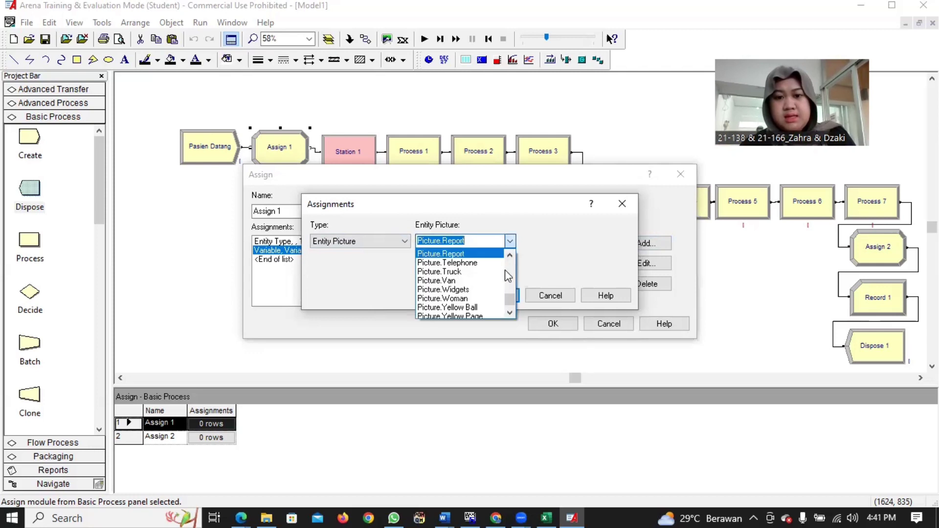
left_click(499, 298)
left_click(495, 296)
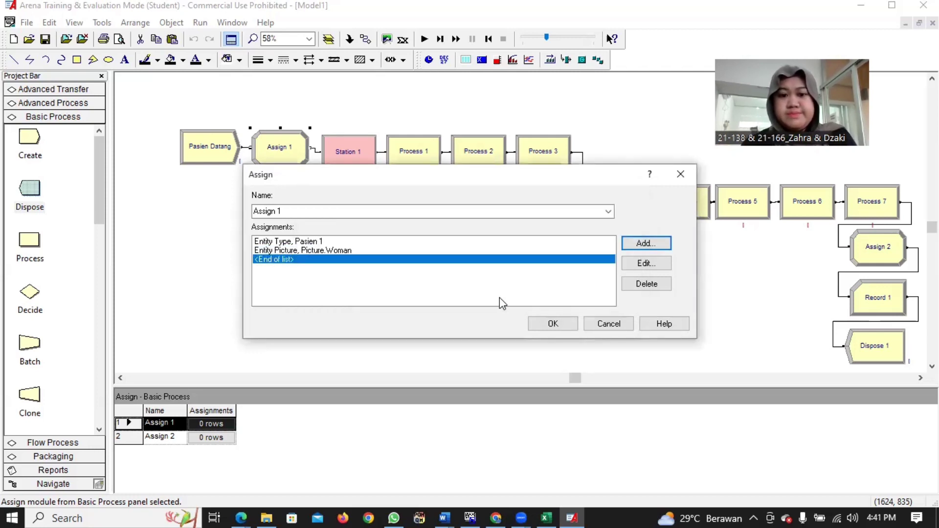
left_click(552, 323)
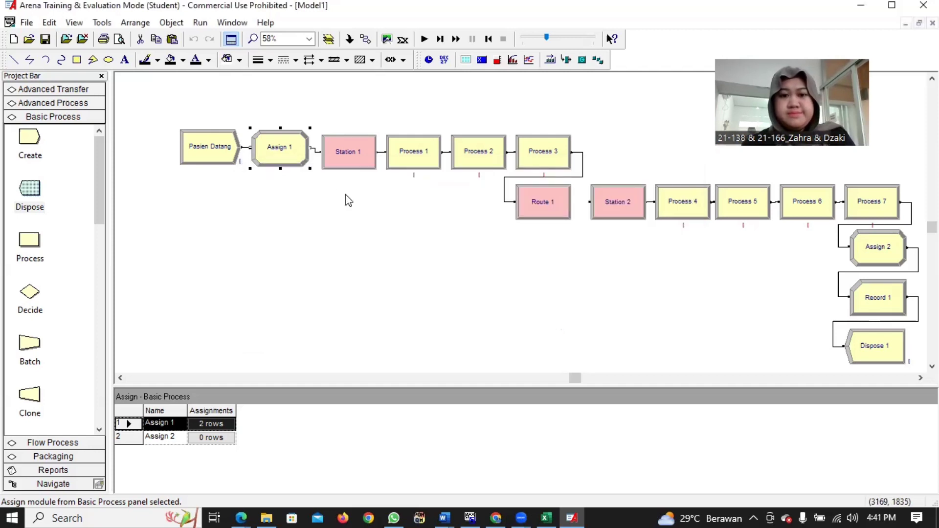
Step: Rename the Station 1 module as Pos Pendaftaran, keeping its station type and station name
double_click(337, 148)
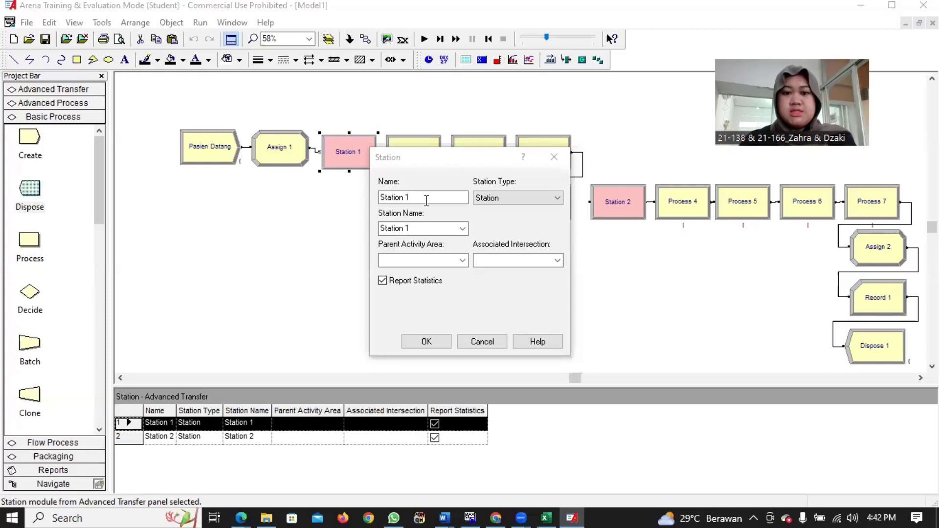
left_click_drag(427, 200, 364, 202)
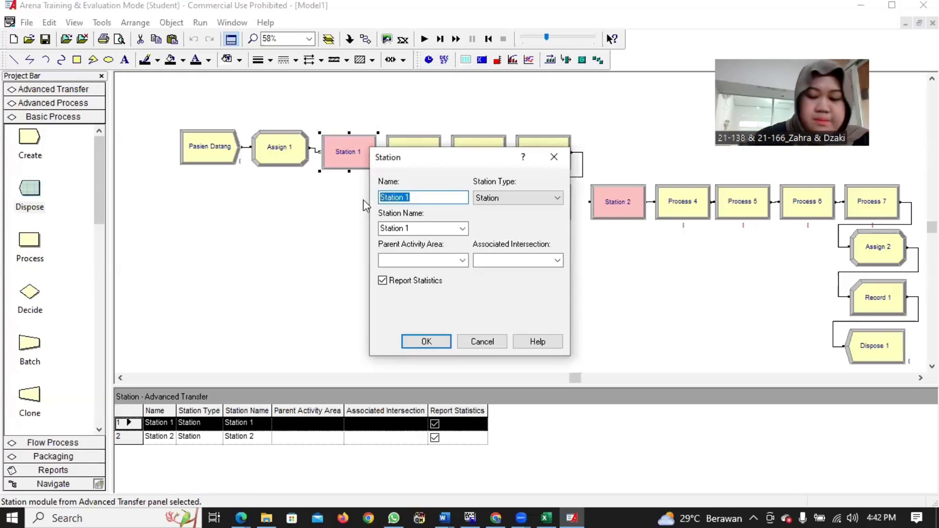
type("Pos Pendaftaran")
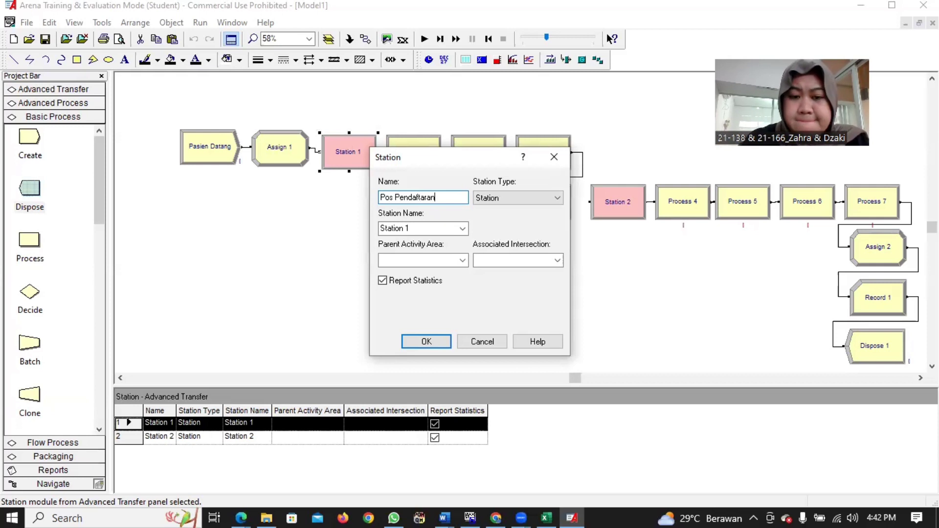
left_click(440, 342)
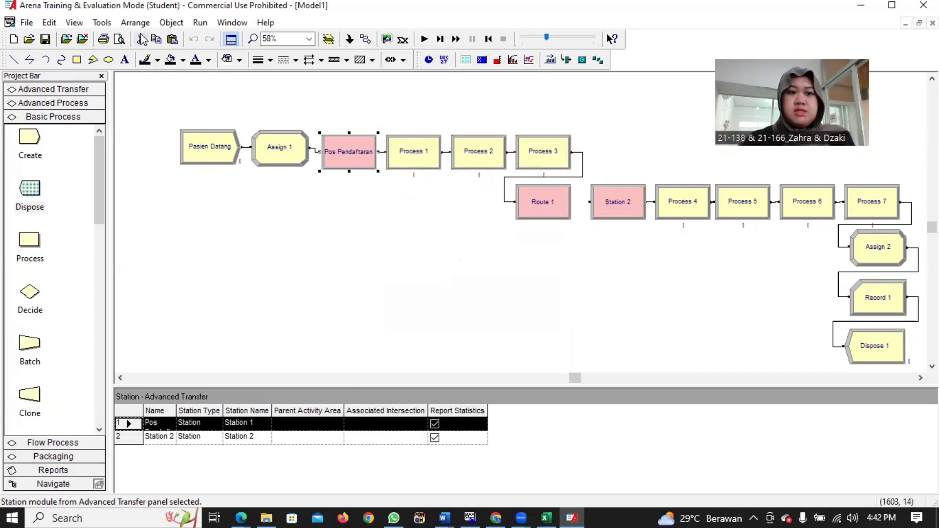
Step: Launch the Input Analyzer from Arena and create a new blank document in it
left_click(110, 24)
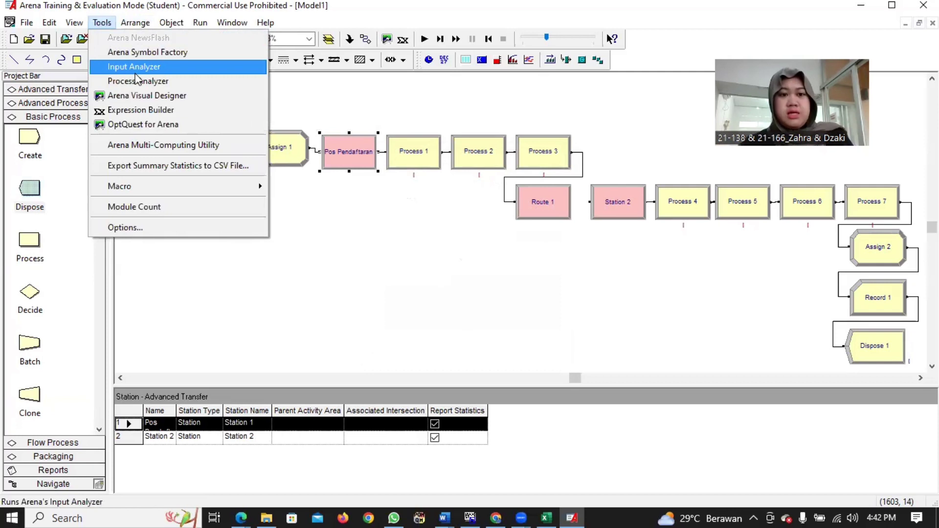
left_click(135, 70)
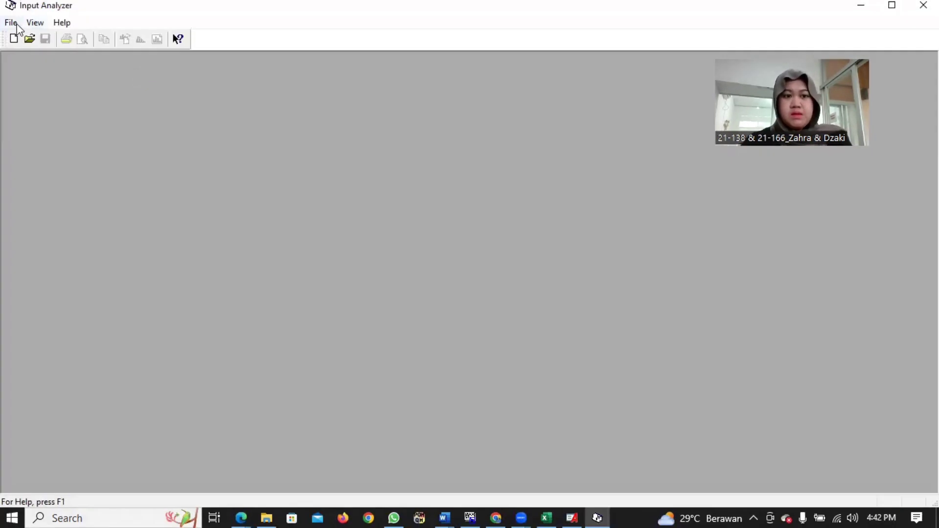
left_click(11, 22)
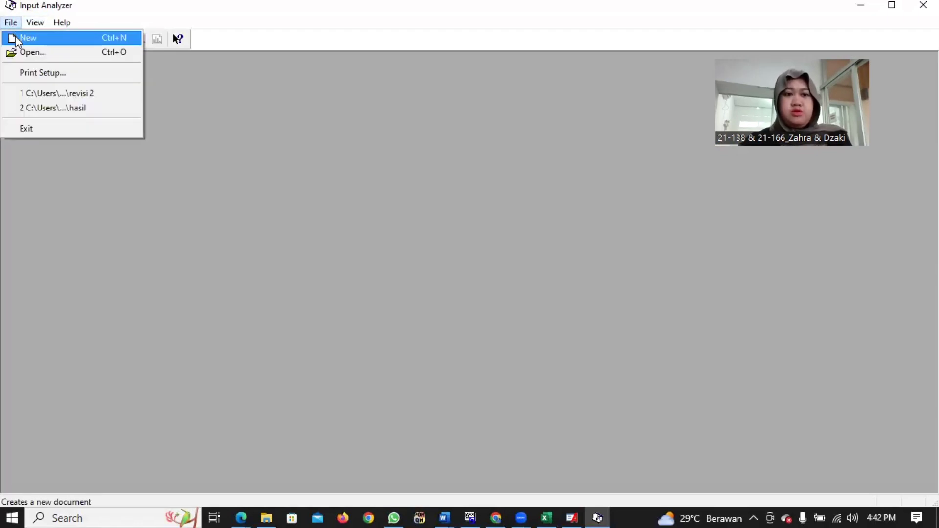
left_click(18, 41)
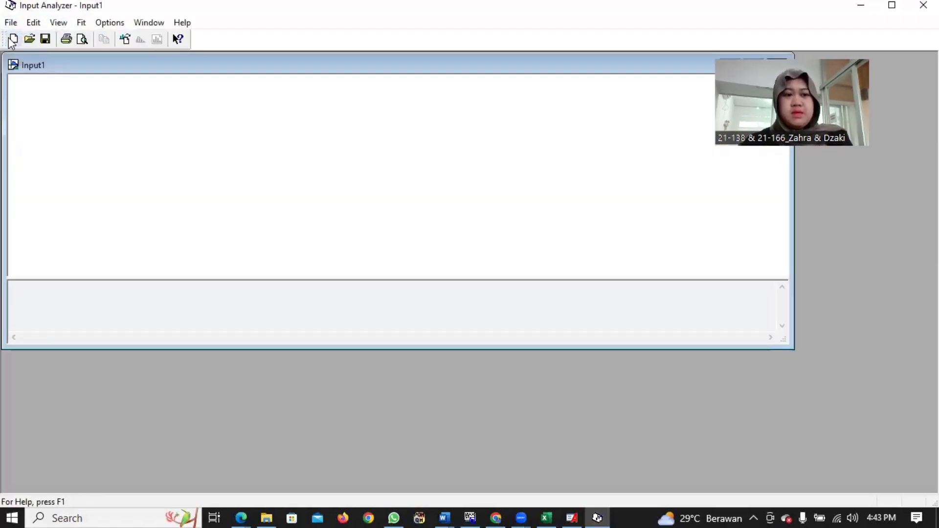
Step: Load the existing data file pasien mendaftar from the Puskesmas Surabaya folder into the new document
left_click(10, 23)
mouse_move(59, 122)
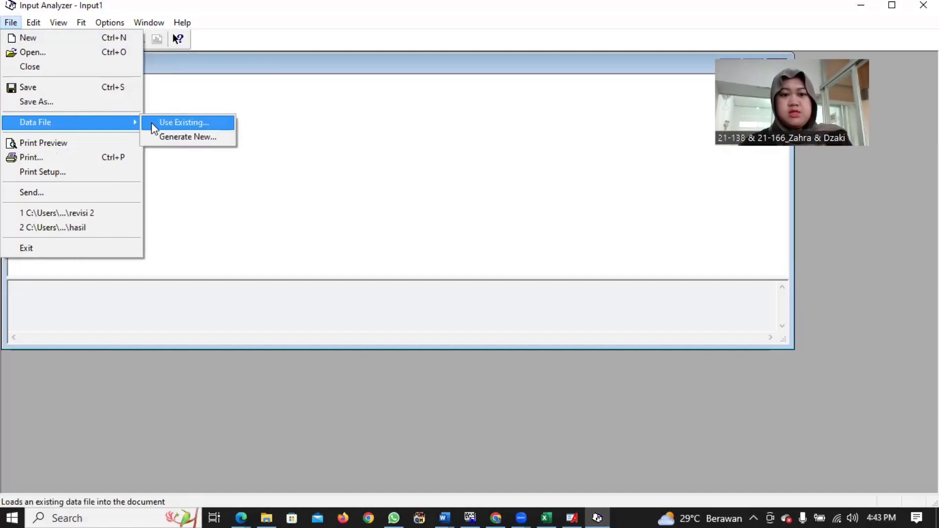
left_click(153, 128)
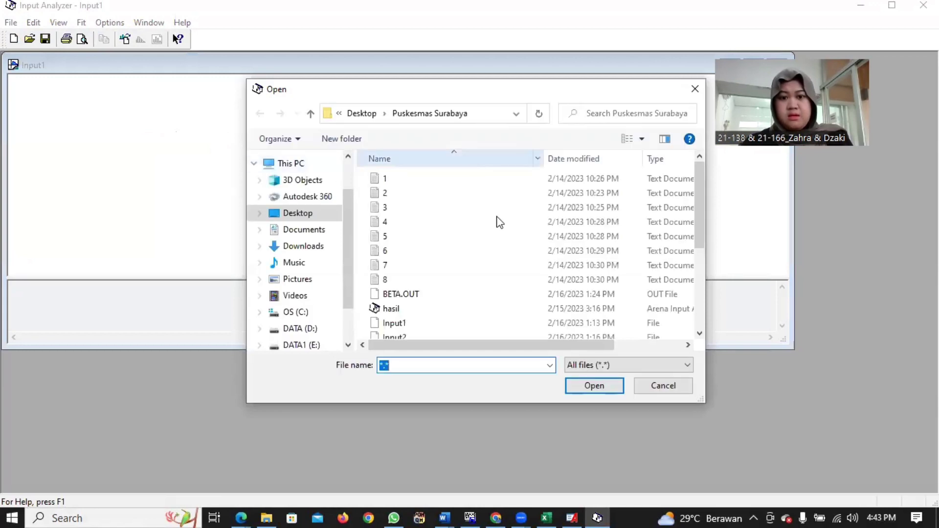
left_click(702, 262)
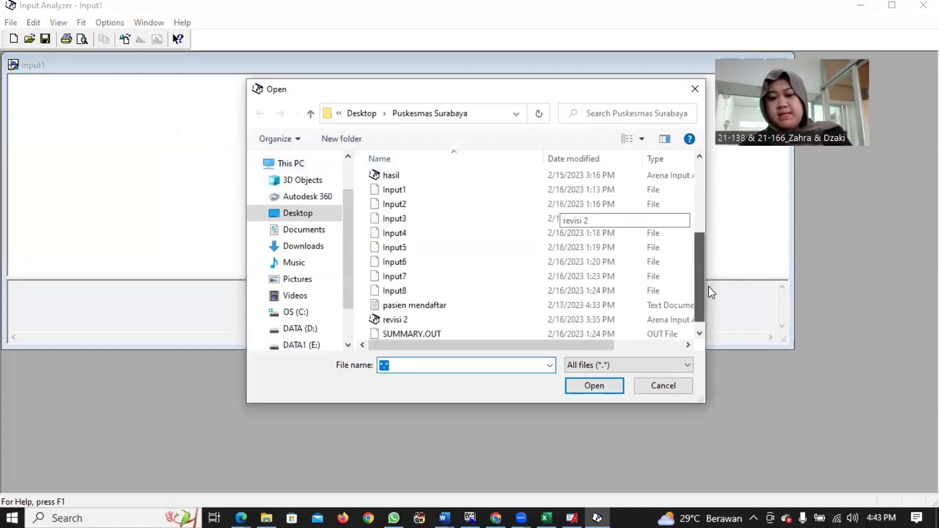
left_click(700, 333)
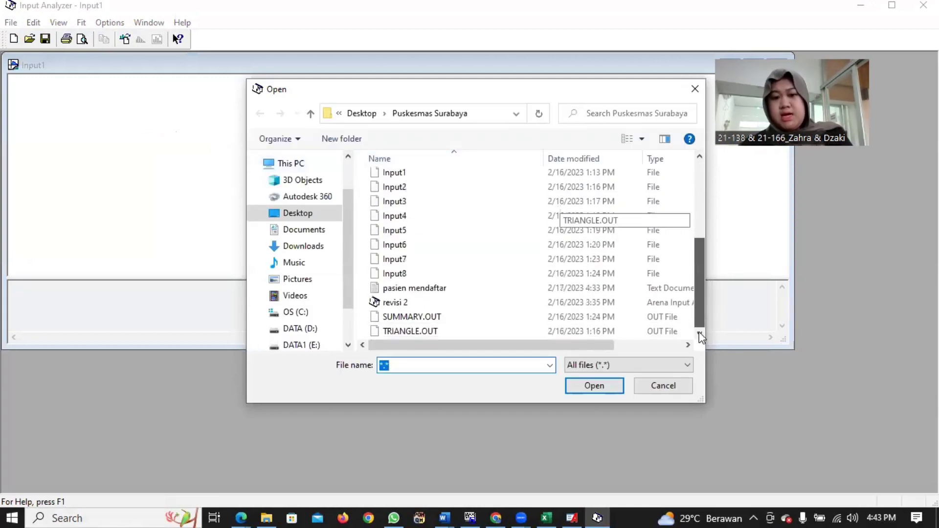
left_click(456, 291)
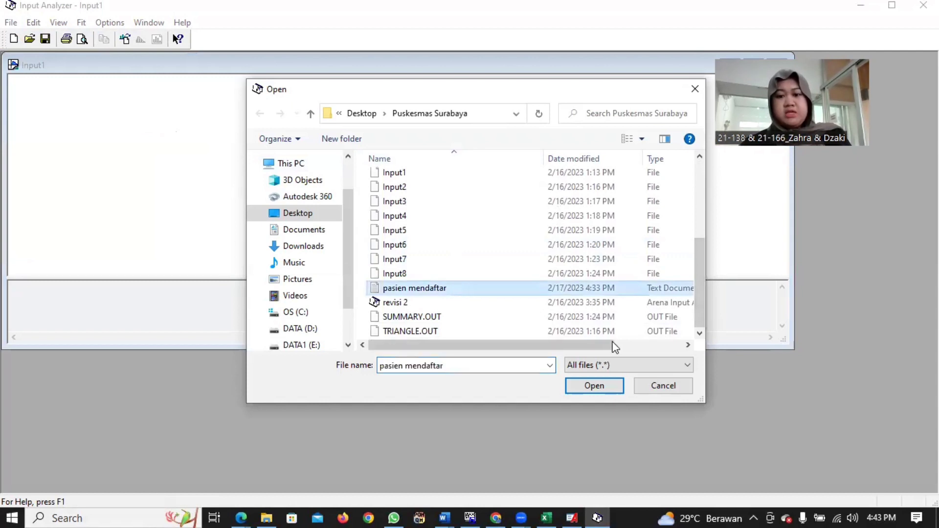
left_click(594, 386)
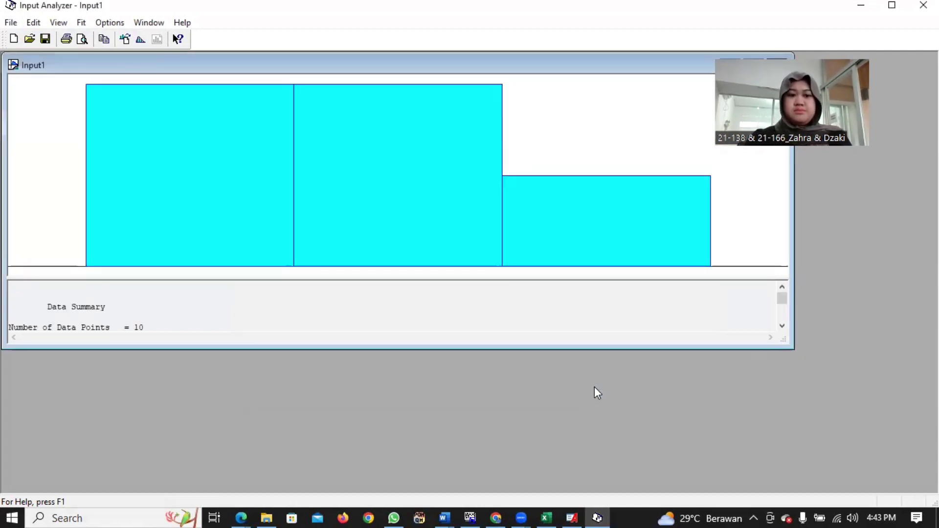
Step: Fit all distributions to the loaded data and copy the expression from the resulting distribution summary
left_click(83, 25)
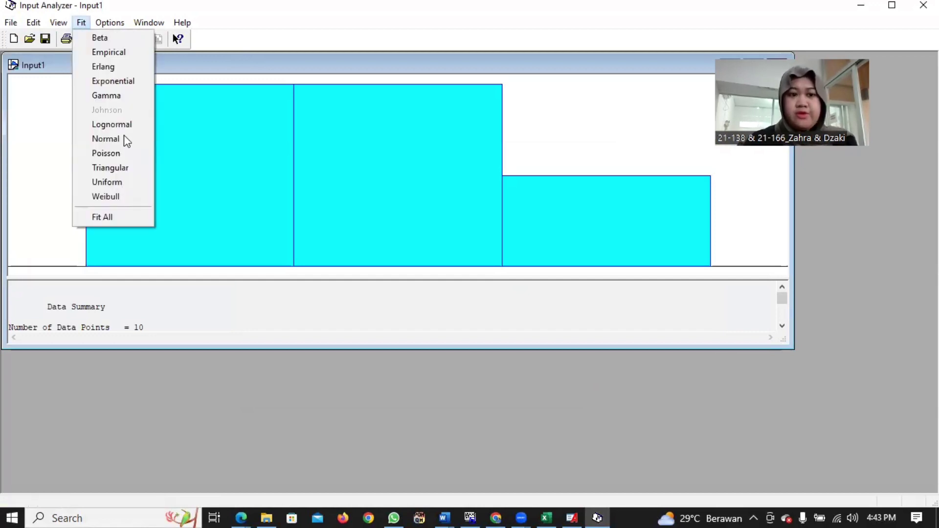
left_click(107, 217)
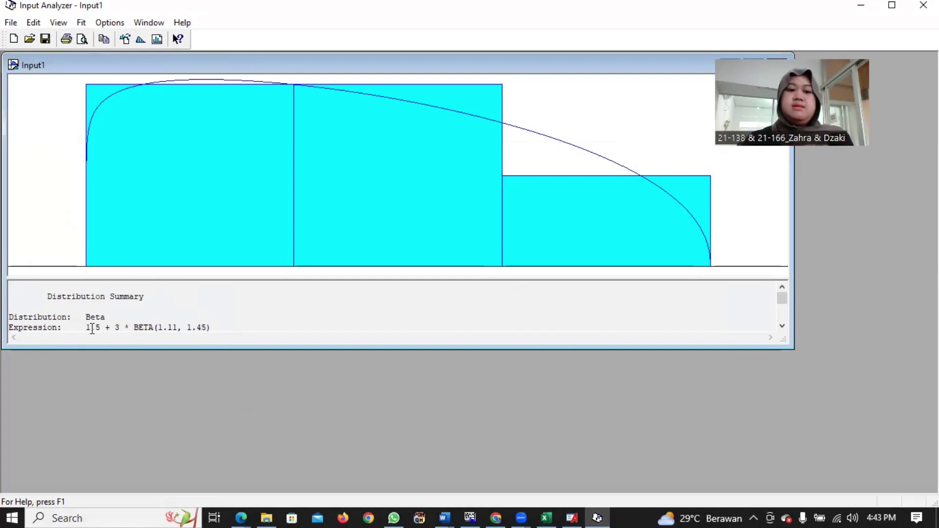
left_click_drag(88, 329, 210, 306)
key("ctrl+c")
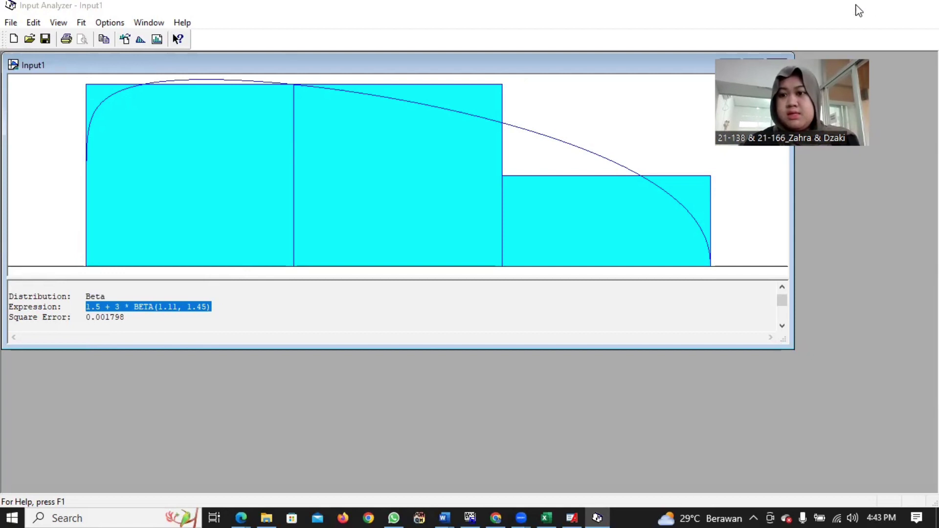
Step: Switch back to Arena, rename the Process 1 module as Pasien Mendaftar and set its time units to Minutes
left_click(860, 5)
left_click(409, 157)
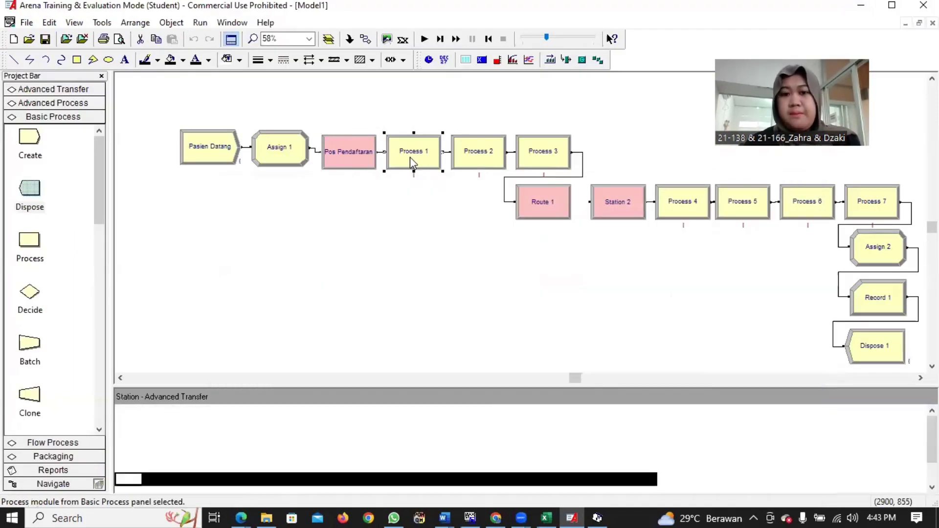
double_click(410, 157)
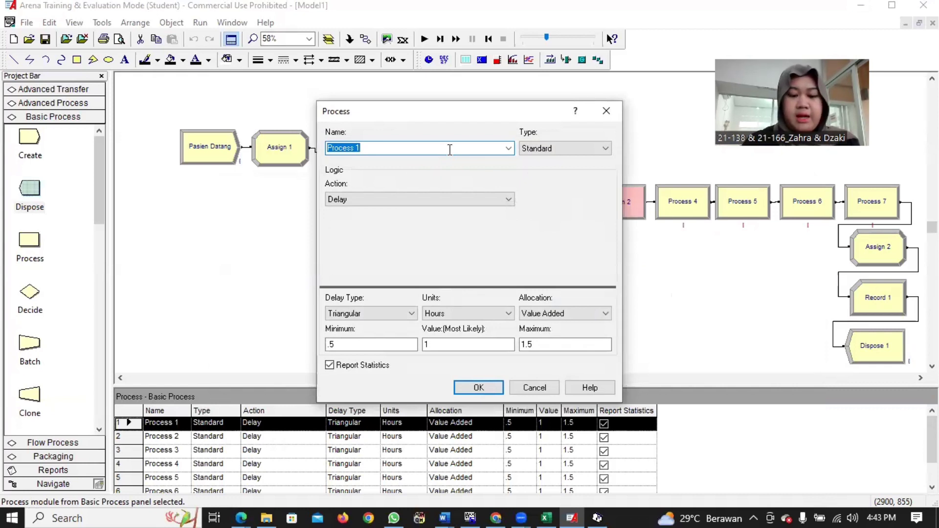
type("Pasien Mendaftar")
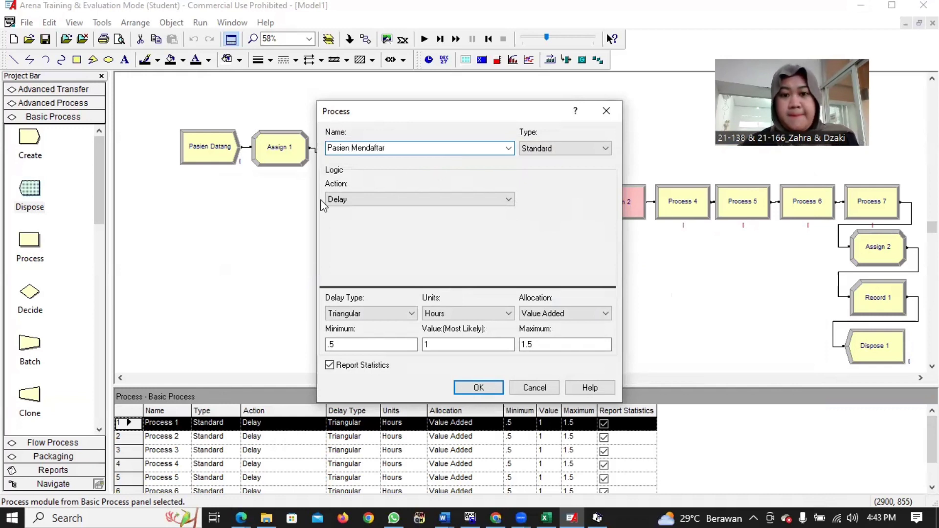
left_click(469, 312)
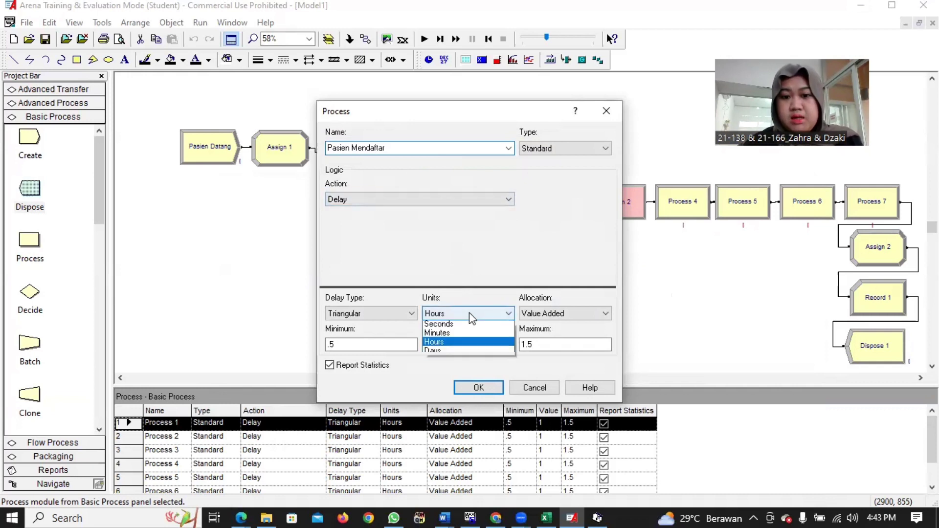
left_click(478, 334)
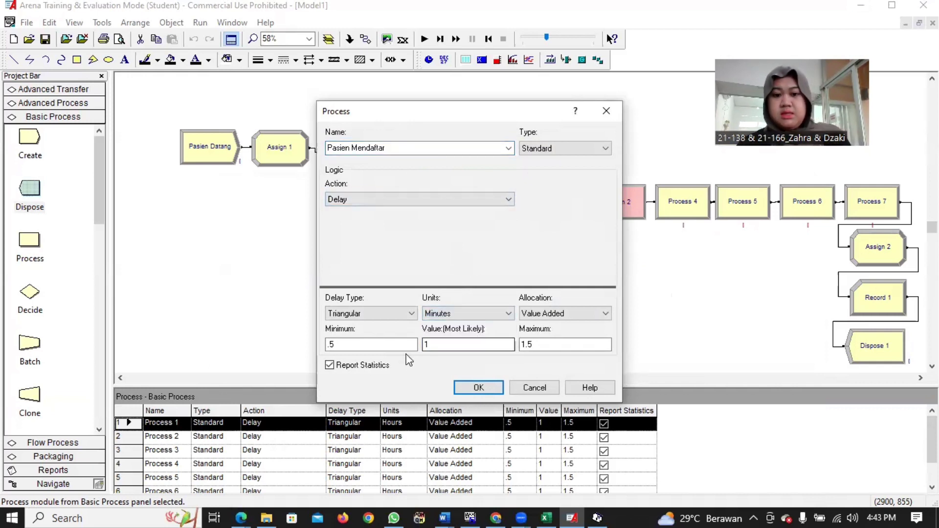
Step: Set Pasien Mendaftar's delay type to Expression with the copied expression 1.5 + 3 * BETA(1.11, 1.45) and confirm the module
left_click(412, 314)
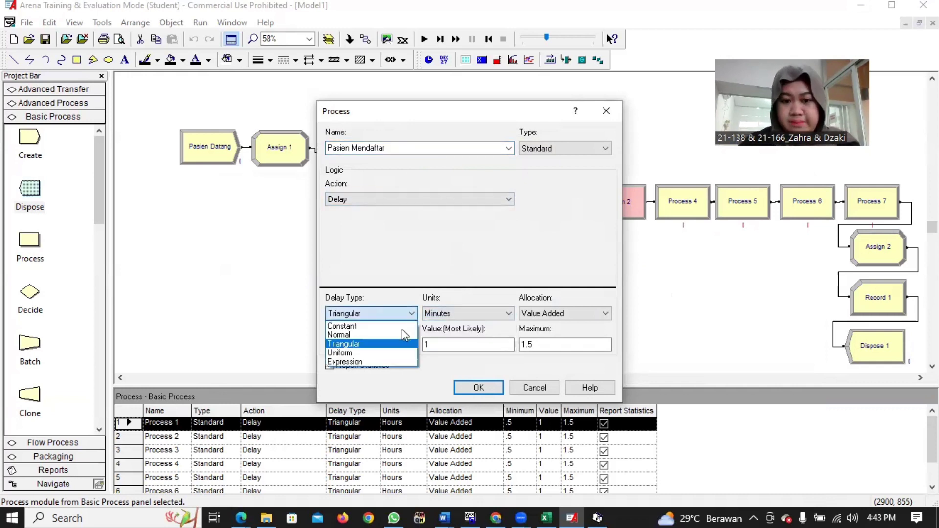
left_click(389, 360)
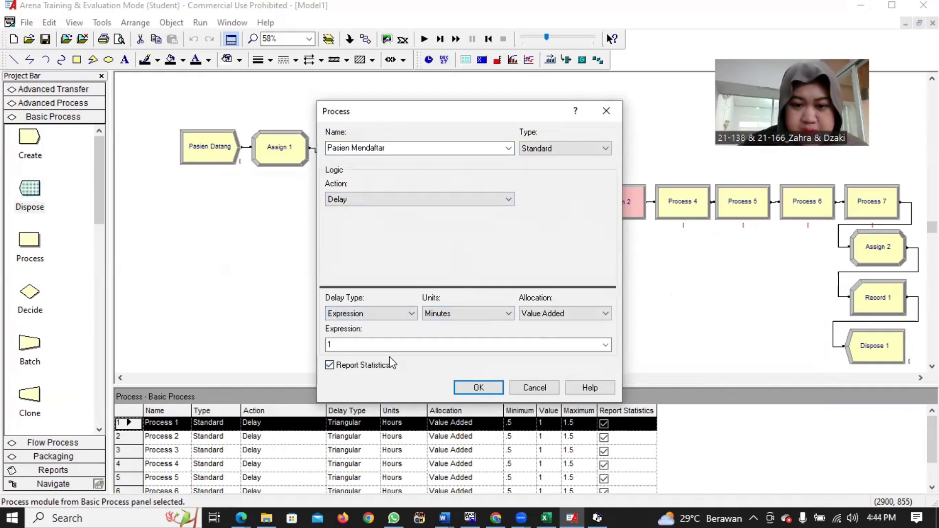
double_click(389, 344)
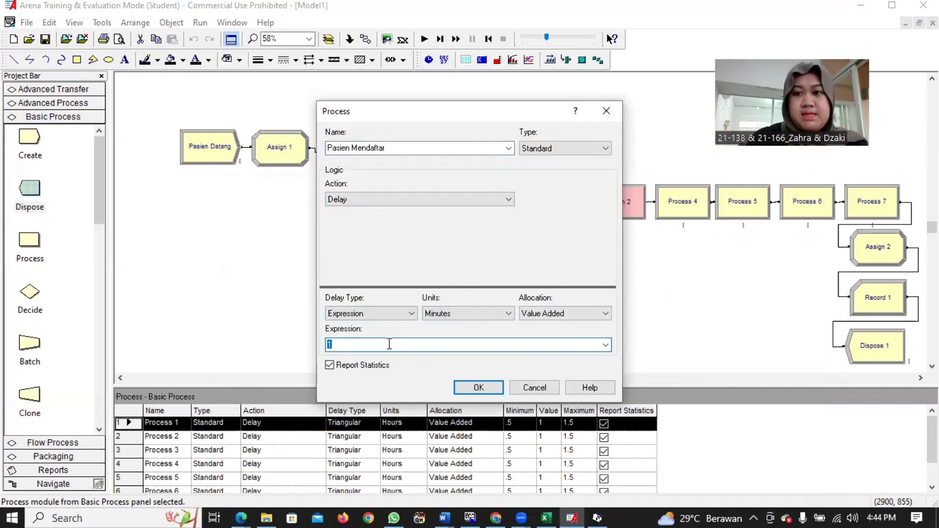
key("ctrl+v")
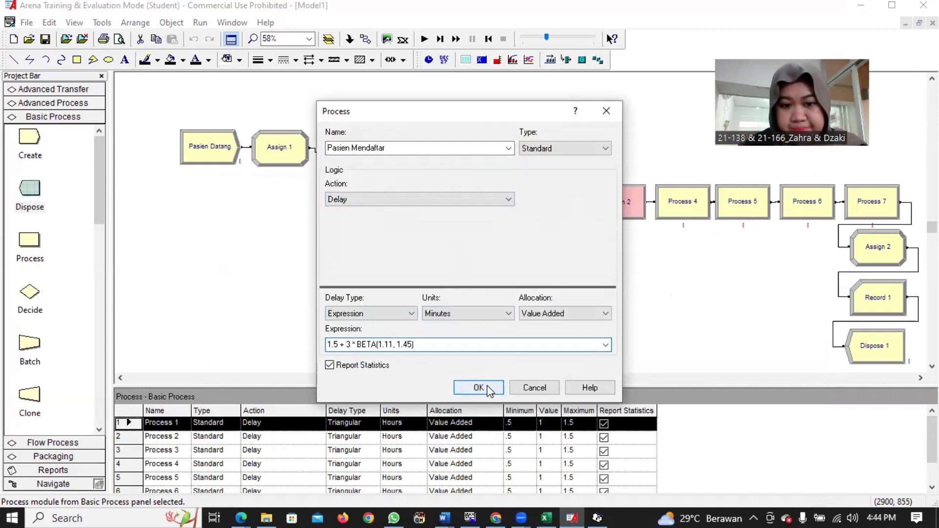
left_click(478, 387)
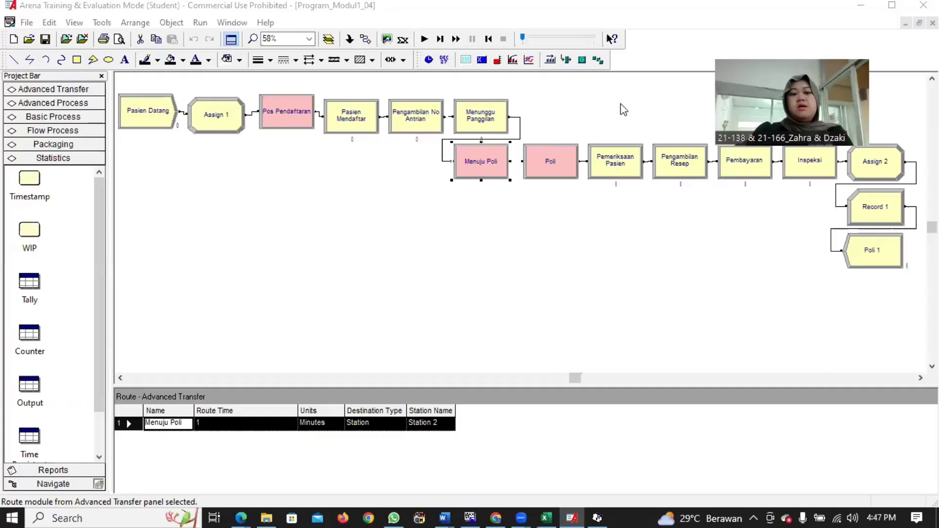
Step: Review the Menuju Poli route module's route time, units and destination station, leaving its settings as they are
left_click_drag(594, 379, 601, 378)
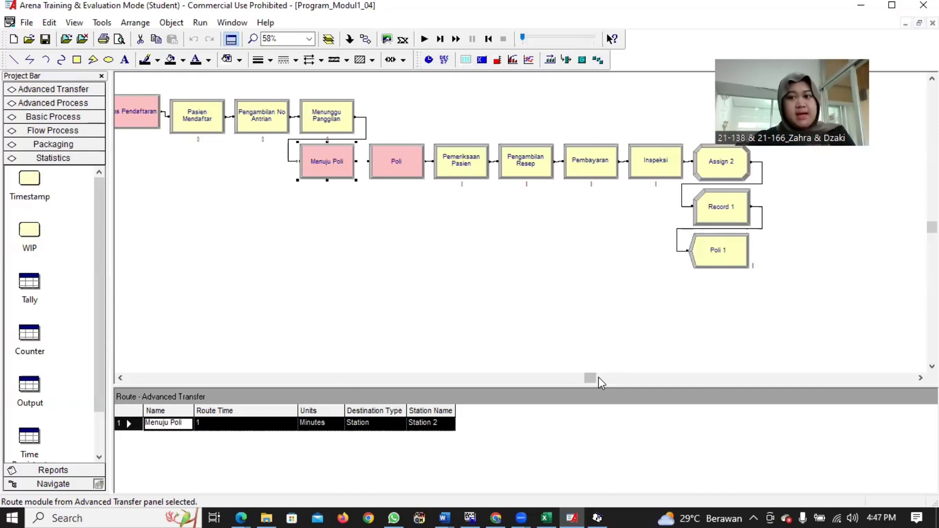
double_click(330, 167)
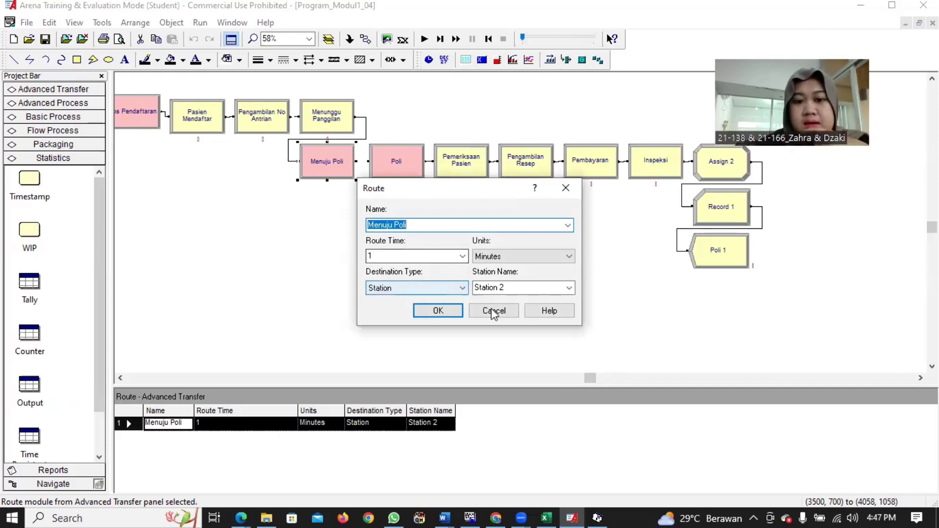
left_click(565, 193)
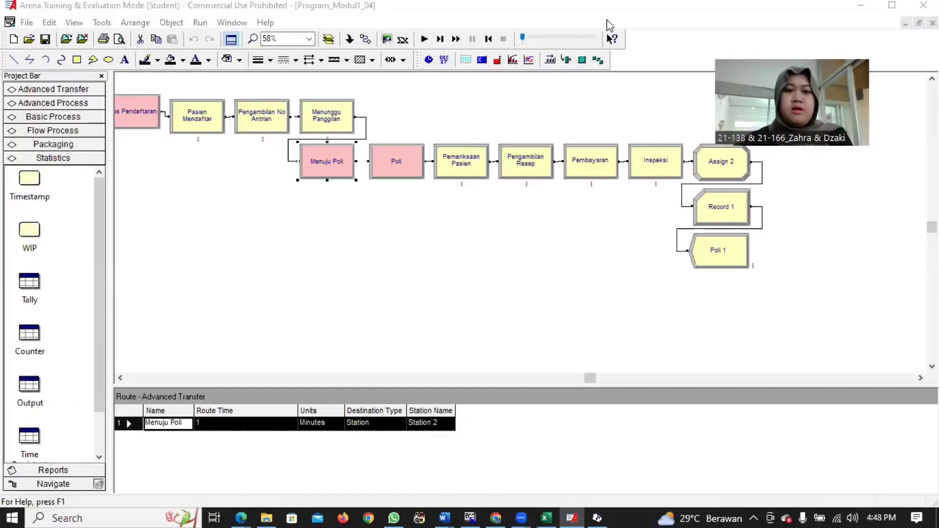
Step: Check the speed, replication, project and report settings in Run Setup, keeping SIMAN Summary Report(.out file) as the default report
left_click(202, 23)
left_click(226, 42)
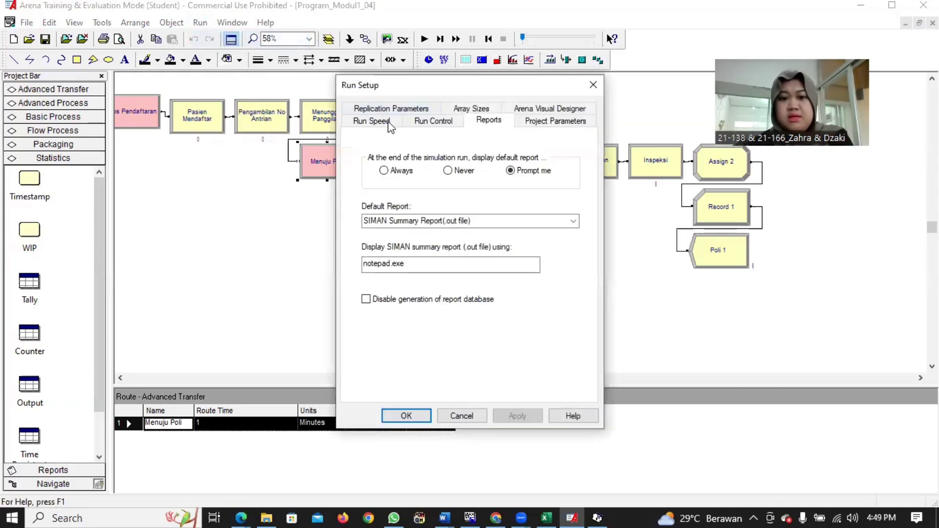
left_click(401, 123)
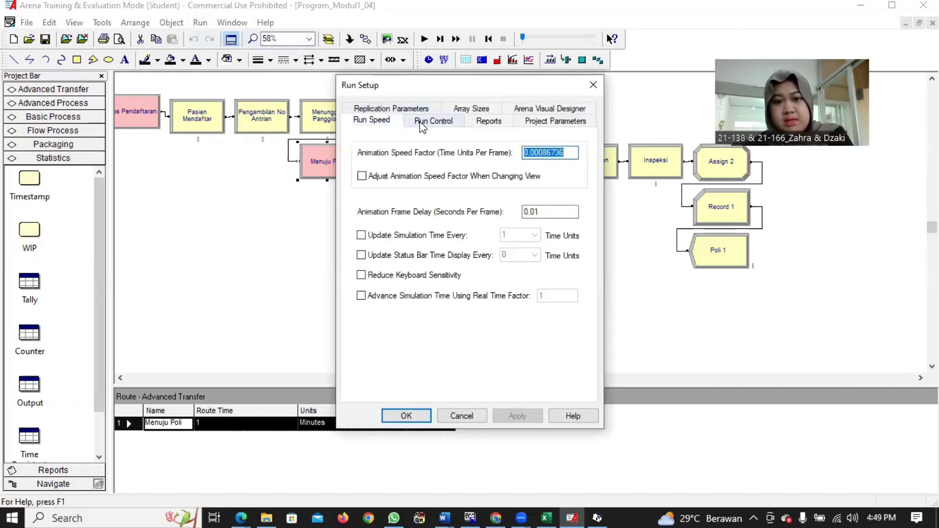
left_click(421, 124)
left_click(408, 110)
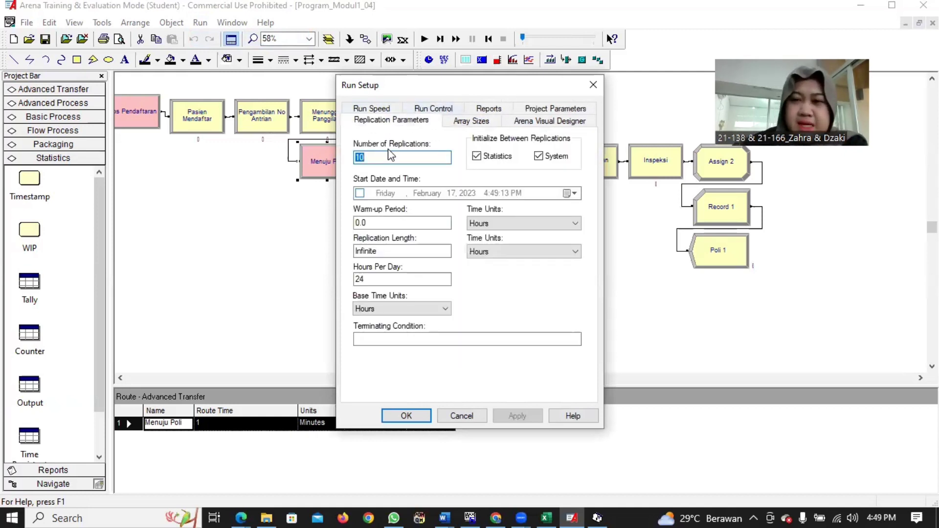
left_click(549, 108)
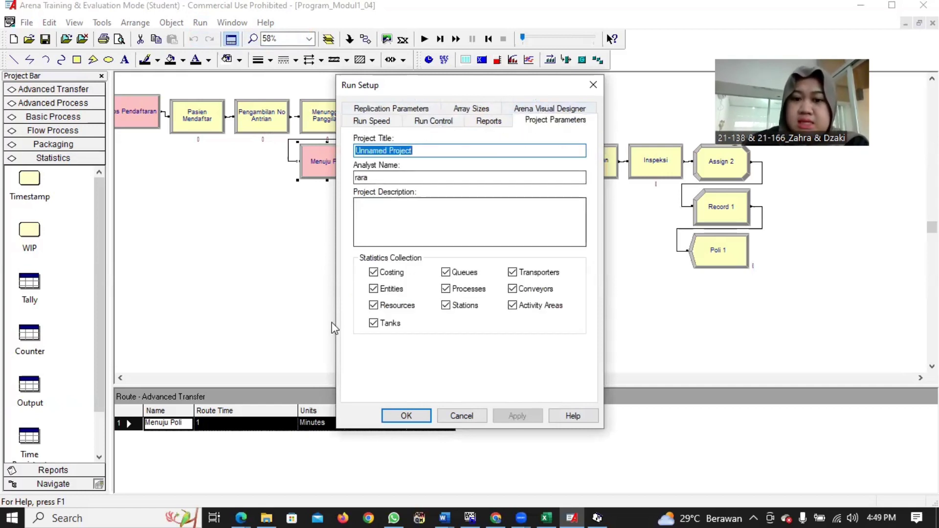
left_click(491, 122)
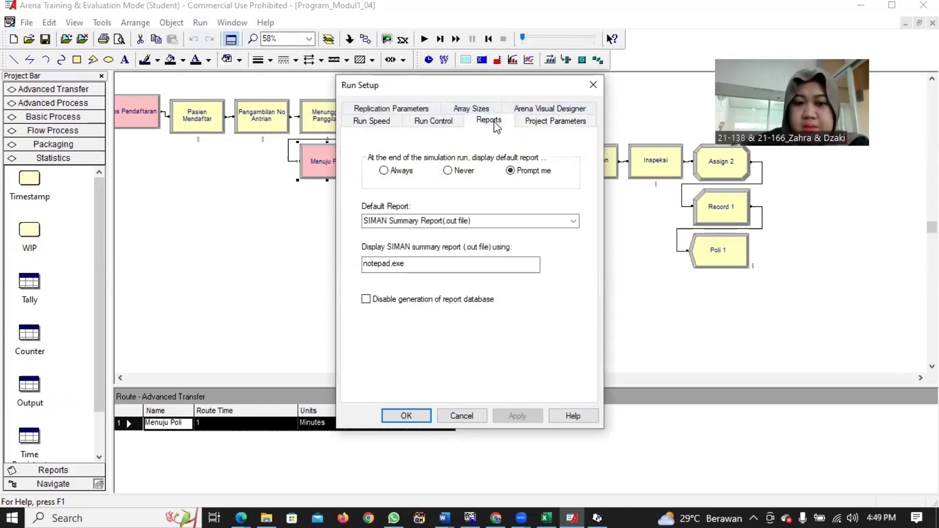
left_click(572, 221)
left_click(573, 223)
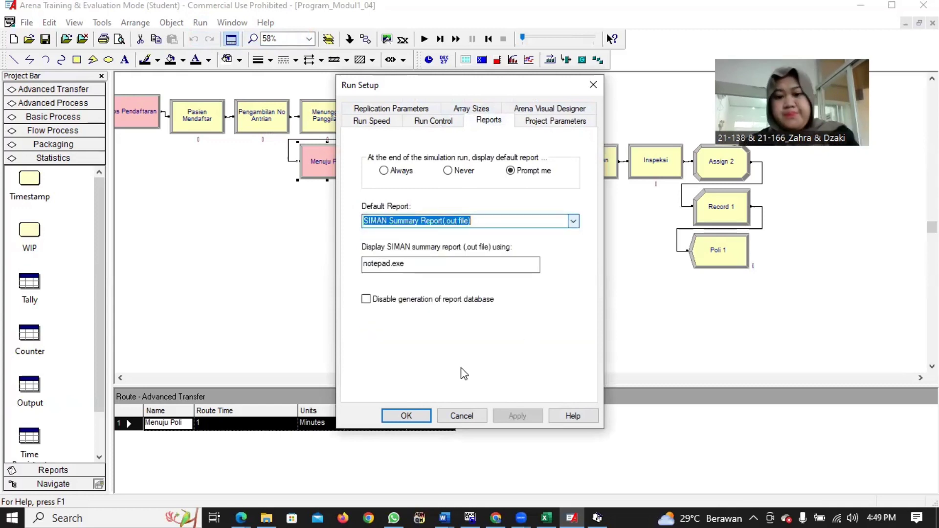
left_click(400, 416)
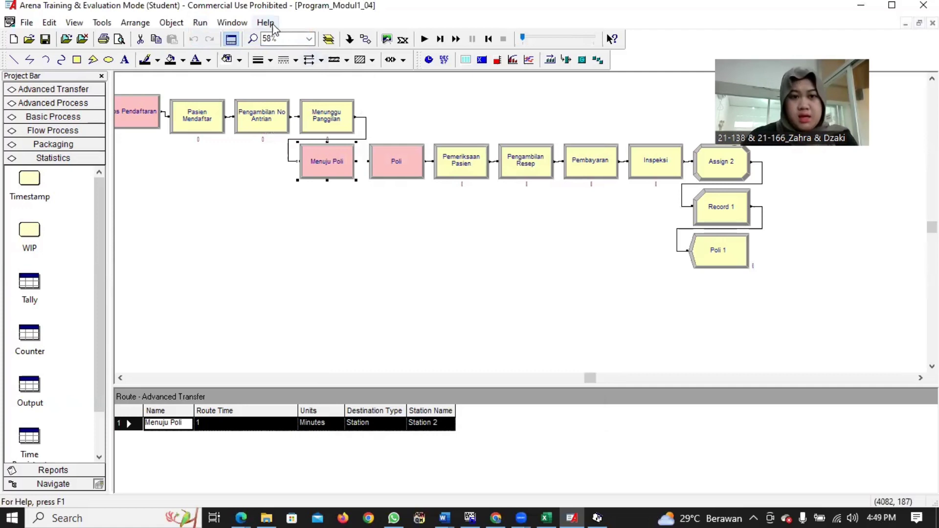
Step: Run the simulation to completion, open its results in a maximized window and look through the replication summaries
left_click(202, 23)
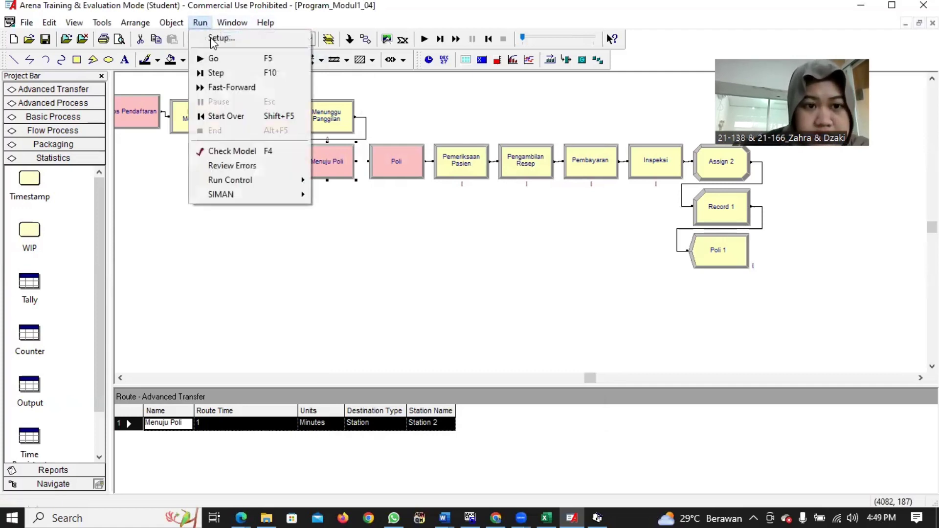
left_click(213, 58)
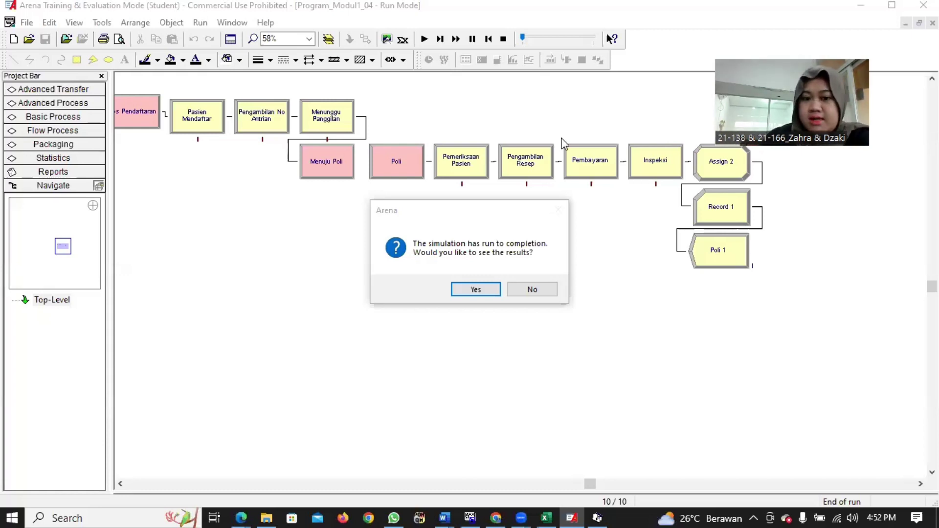
left_click(478, 289)
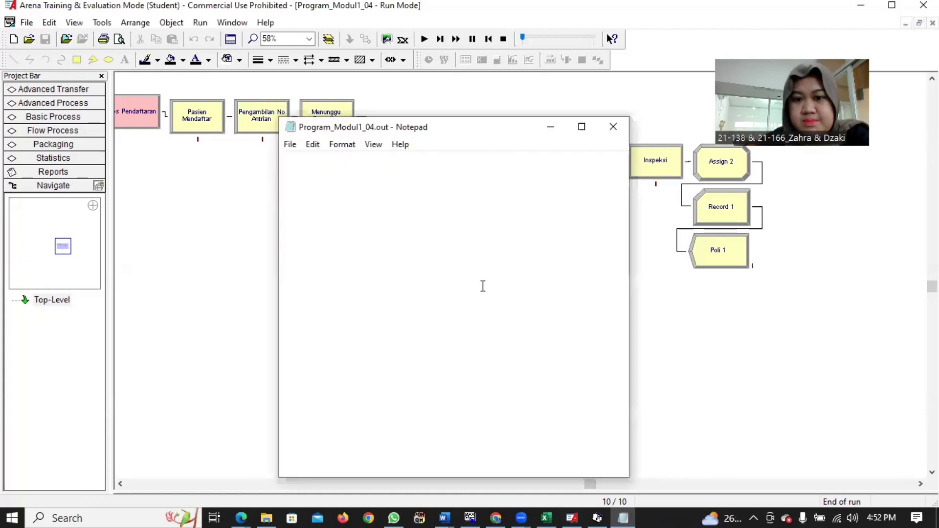
left_click(581, 126)
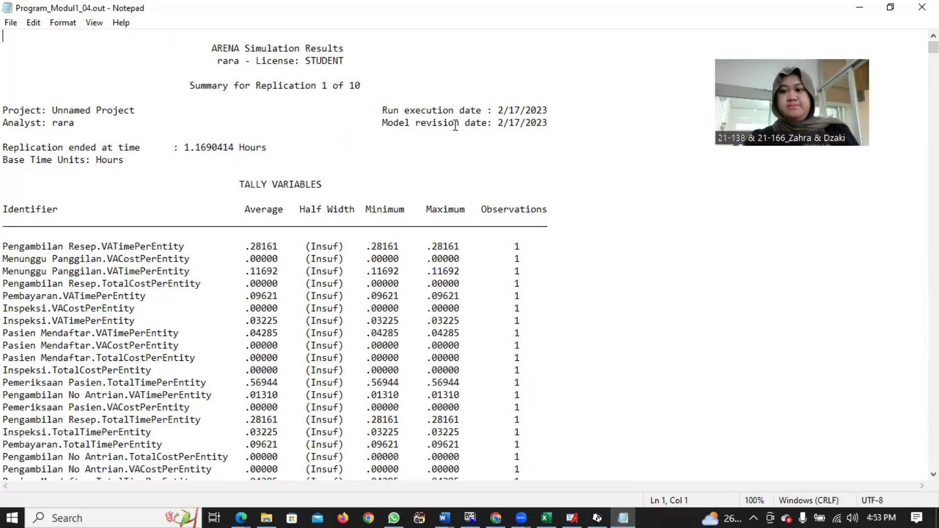
scroll(582, 425, "down", 20)
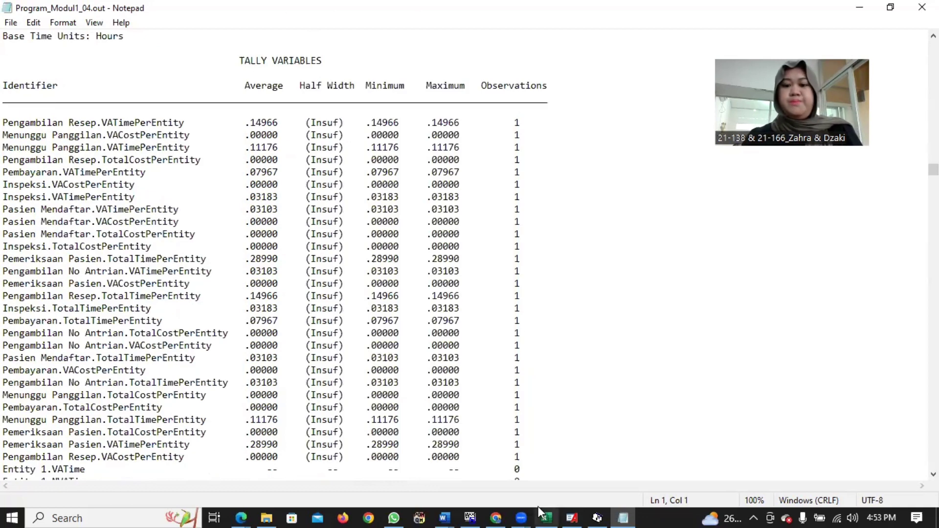
Step: Switch to the Excel_Modul 1_04 workbook and examine the mean, standard deviation and variance formulas for the replication times in hours
mouse_move(542, 511)
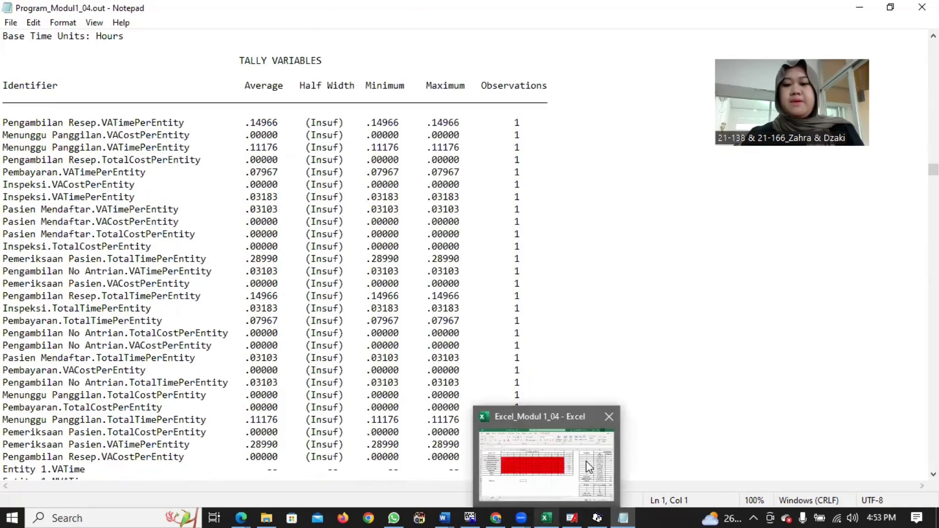
left_click(540, 449)
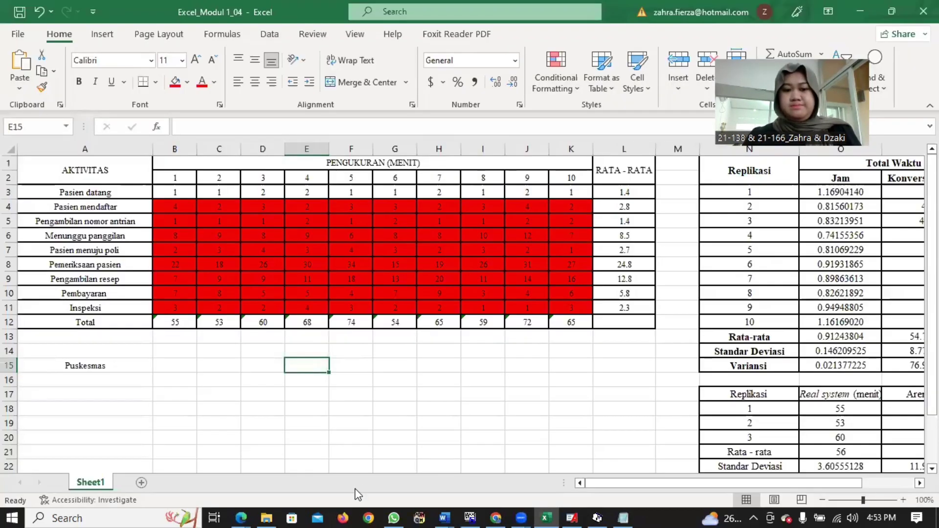
left_click_drag(631, 483, 743, 444)
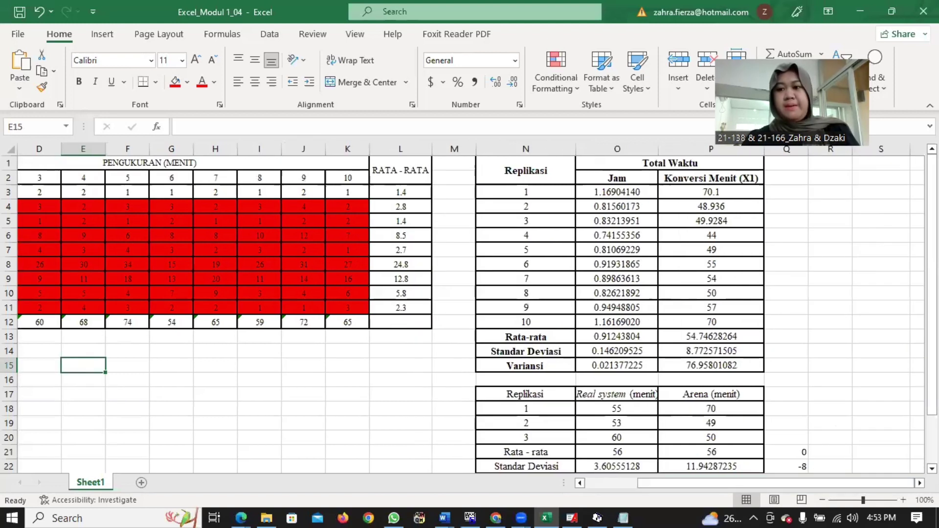
left_click(931, 362)
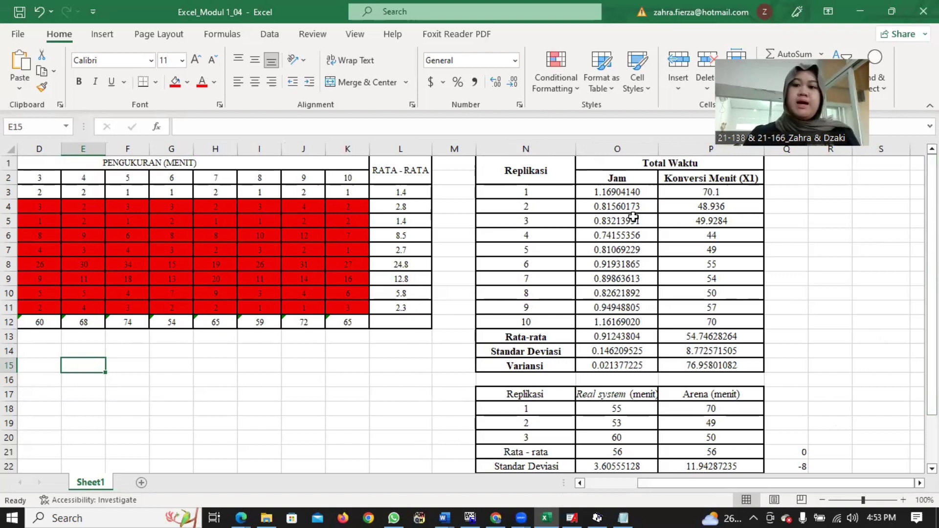
left_click(608, 337)
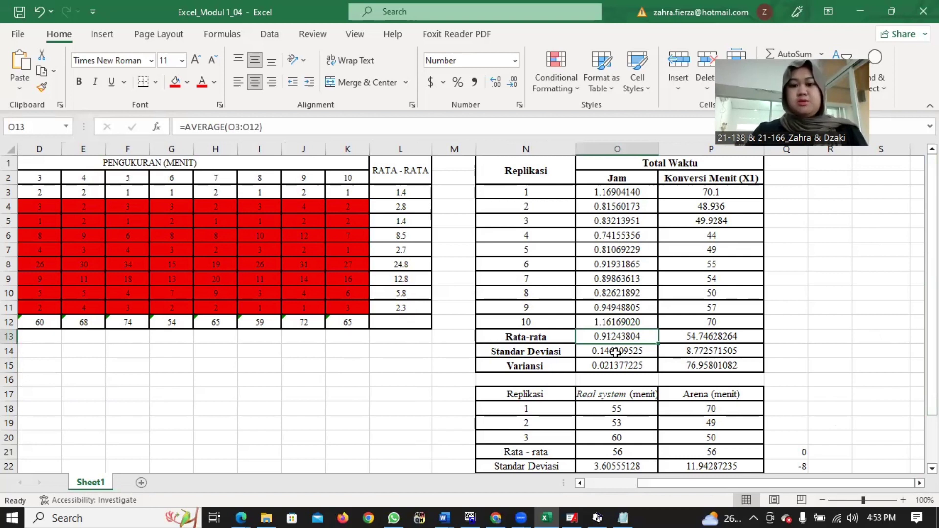
left_click(615, 352)
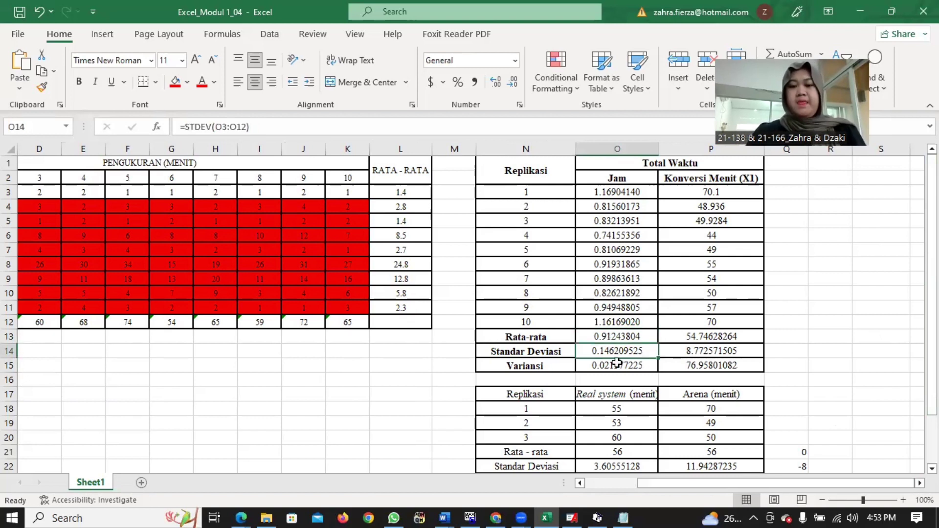
left_click(616, 365)
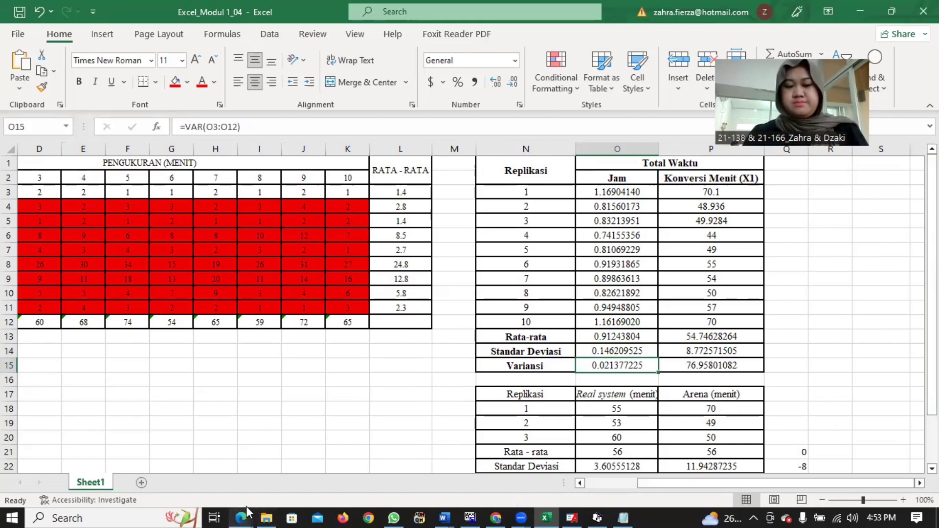
Step: Switch to the Laporan_Modul 1_04 FIX.pdf report in Edge and read the replication table and the minimum-replication calculation
mouse_move(246, 506)
left_click(323, 467)
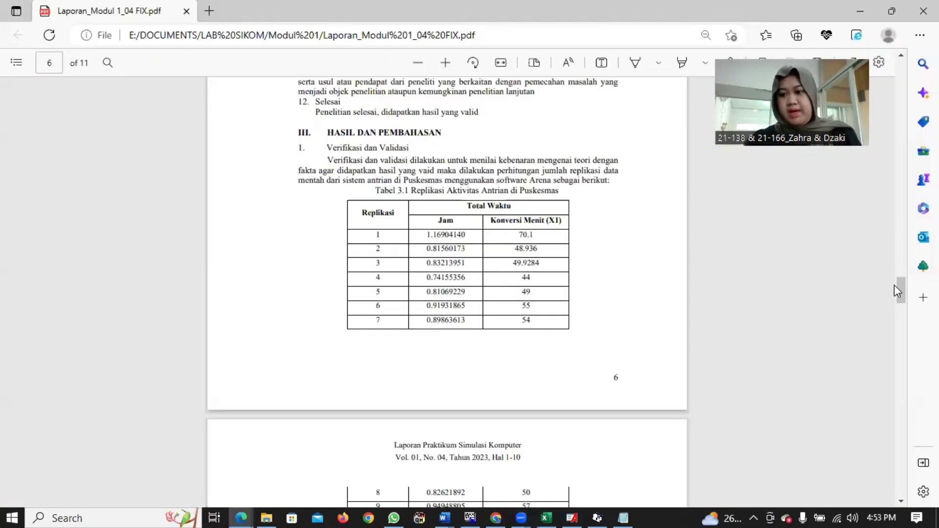
scroll(902, 303, "down", 7)
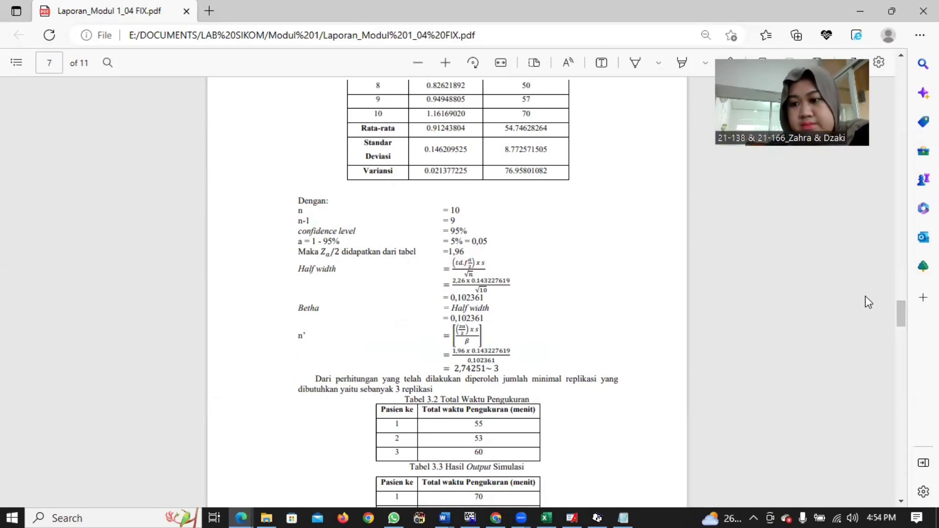
left_click_drag(902, 304, 904, 314)
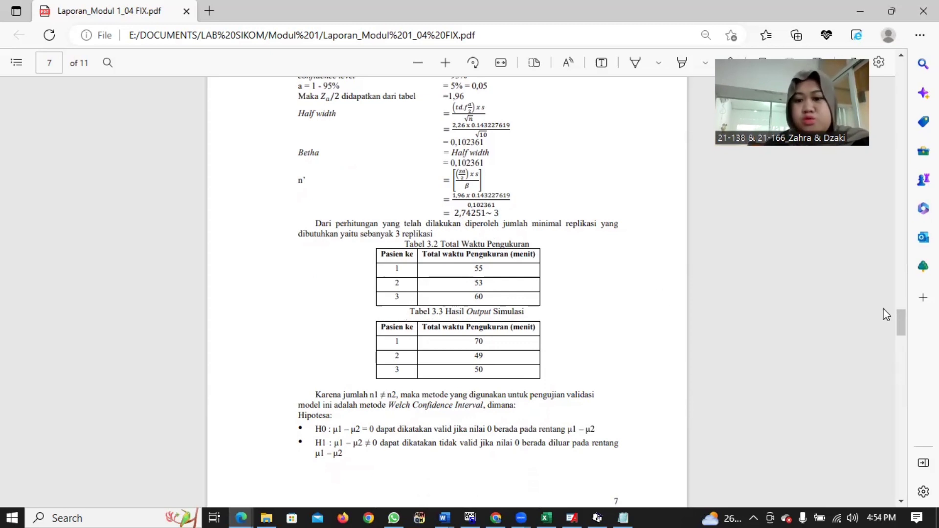
Step: Look back at the report's activity time measurements in Tabel 2.1, then return to Tabel 3.2, Tabel 3.3 and the validation hypotheses
scroll(902, 293, "up", 3)
scroll(902, 291, "up", 20)
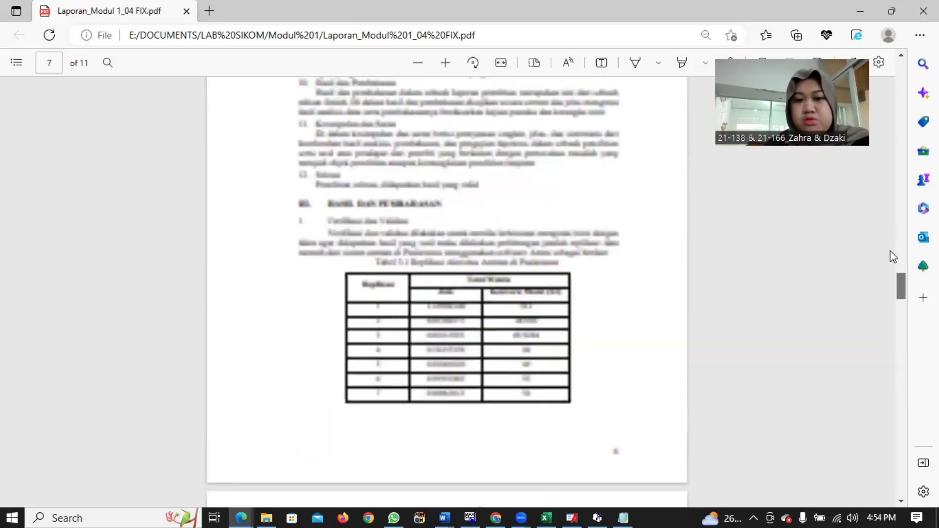
scroll(881, 195, "up", 15)
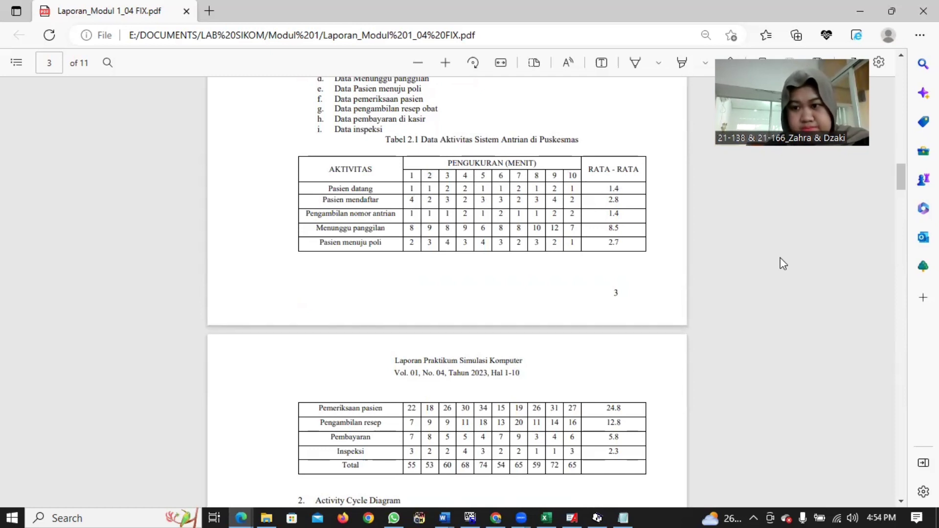
scroll(484, 203, "down", 5)
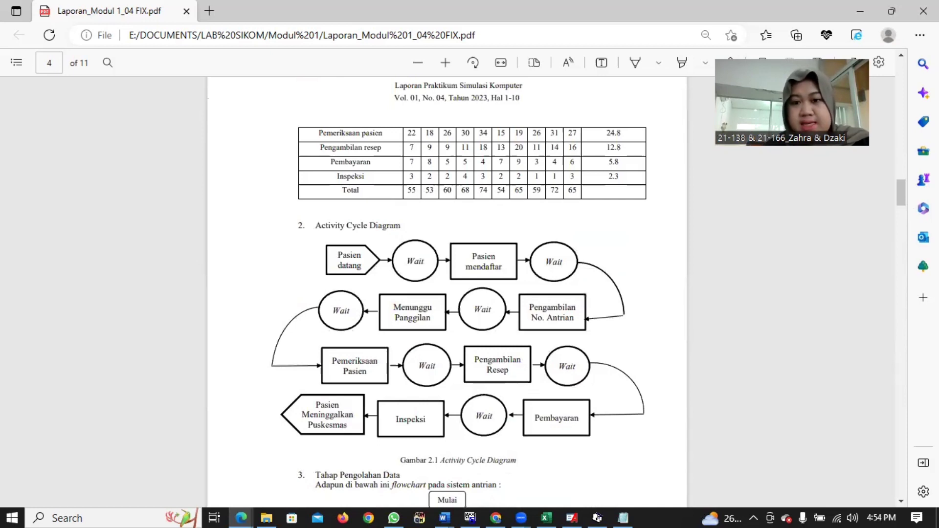
scroll(902, 225, "down", 10)
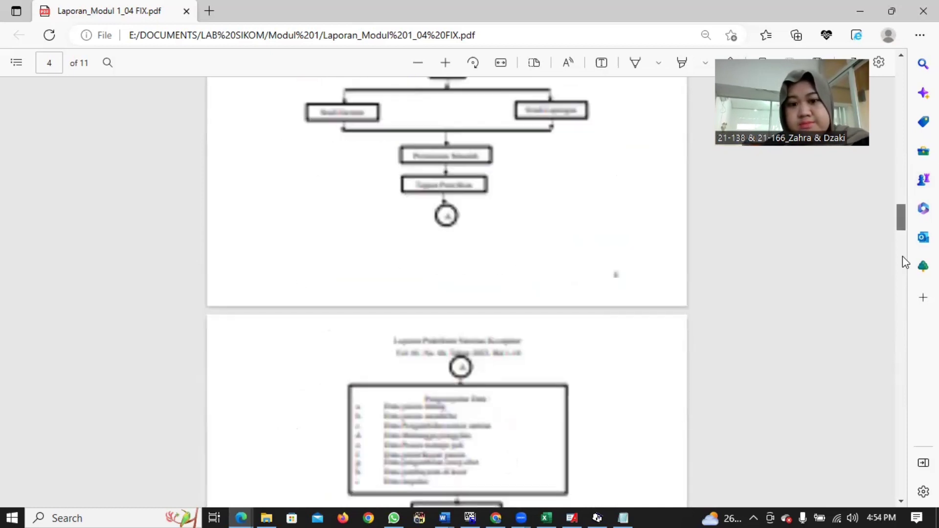
left_click(902, 248)
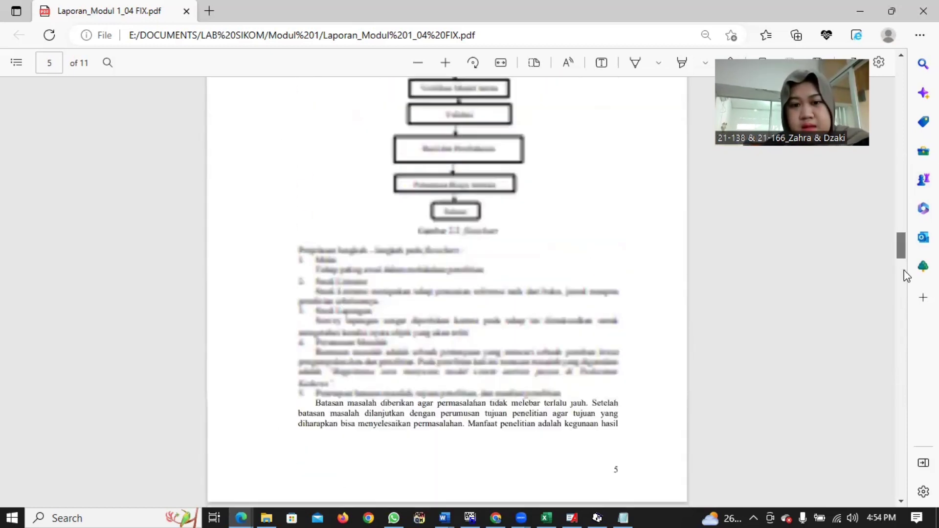
left_click(908, 316)
left_click(908, 333)
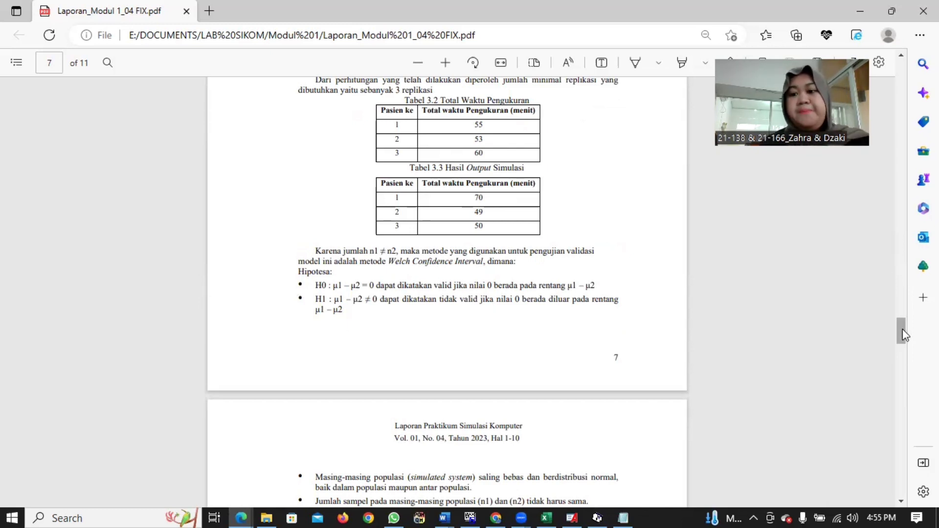
Step: Read the report's Welch confidence interval validation, the simulation output figure and the Analisa Output section
left_click_drag(902, 338, 908, 362)
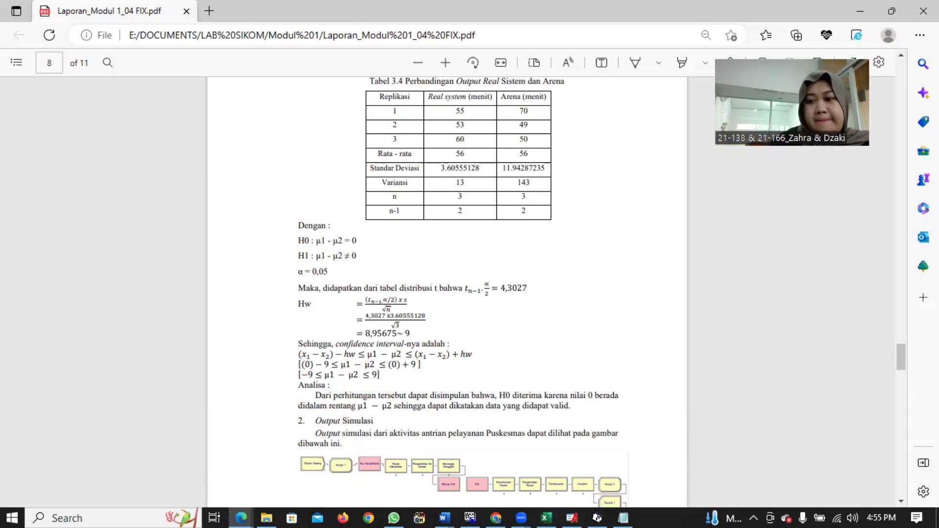
left_click_drag(900, 352, 900, 357)
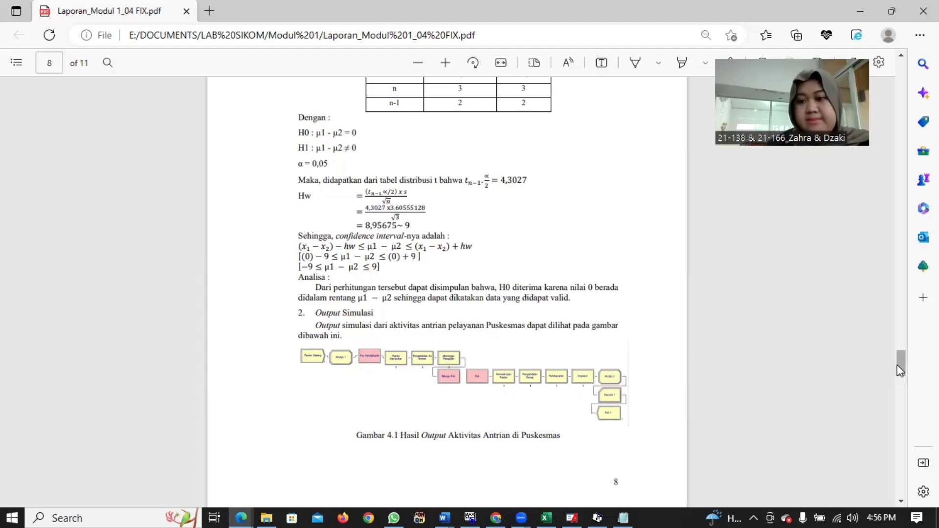
left_click_drag(901, 370, 902, 376)
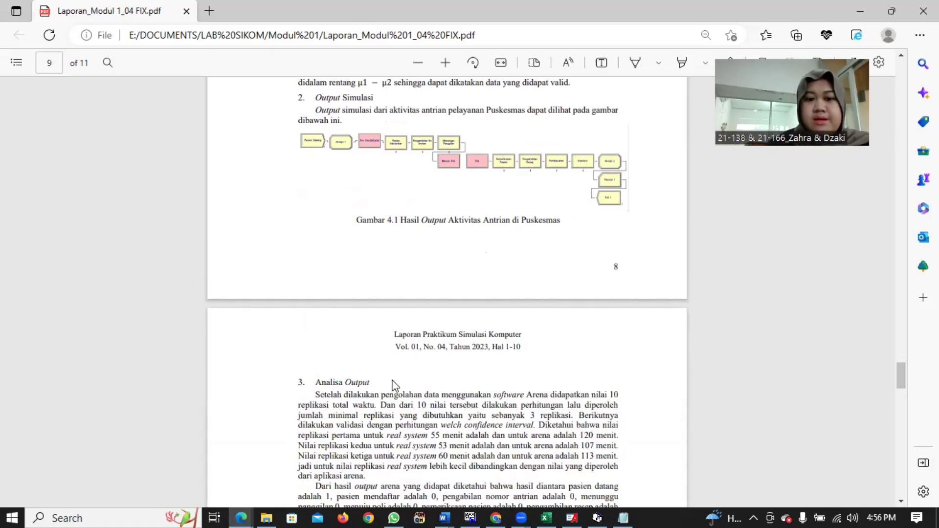
left_click_drag(901, 377, 906, 390)
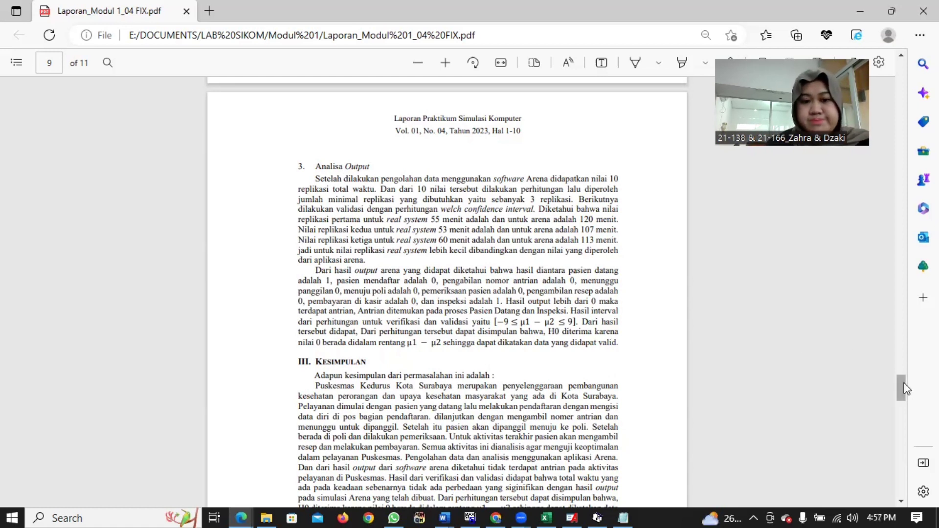
scroll(903, 389, "down", 1)
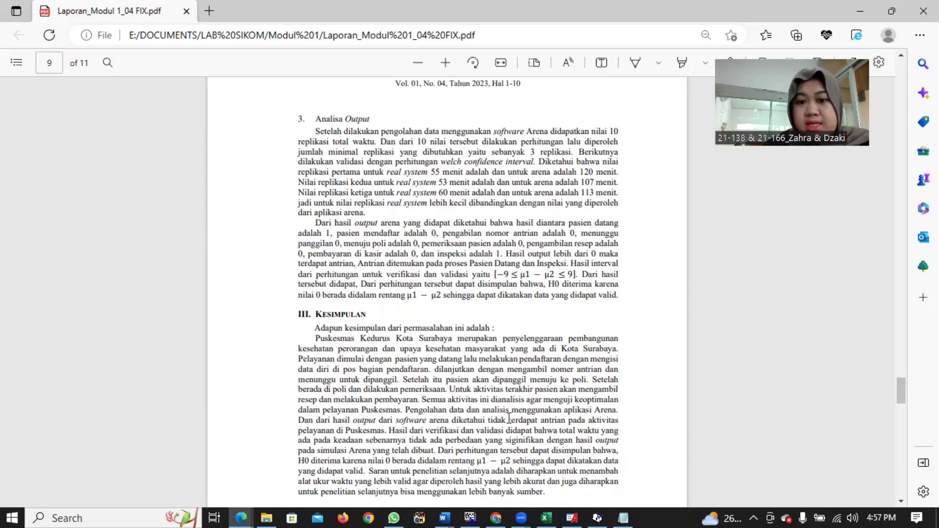
Step: Switch to the Arena model and examine the counters at the Pasien Datang module and the registration processes
mouse_move(574, 505)
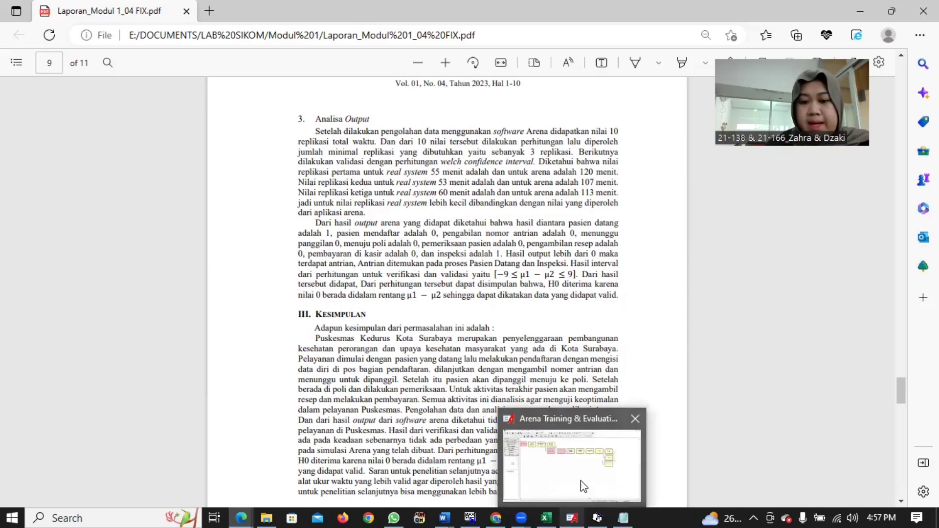
scroll(553, 329, "up", 3)
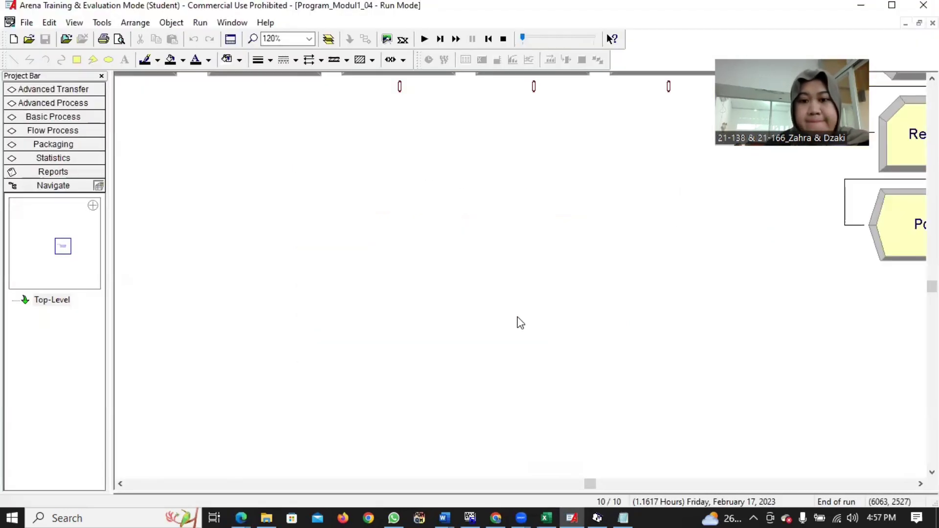
left_click_drag(477, 298, 655, 404)
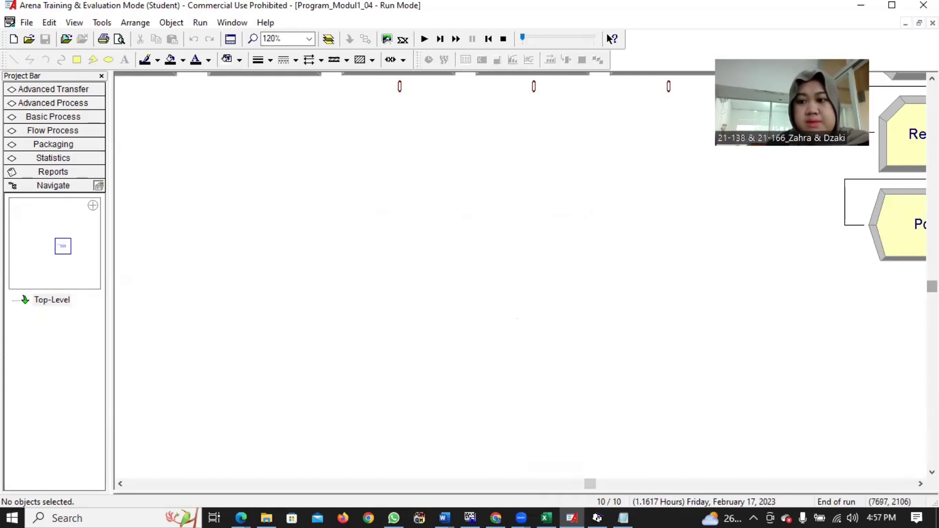
scroll(520, 274, "up", 5)
left_click_drag(588, 484, 546, 484)
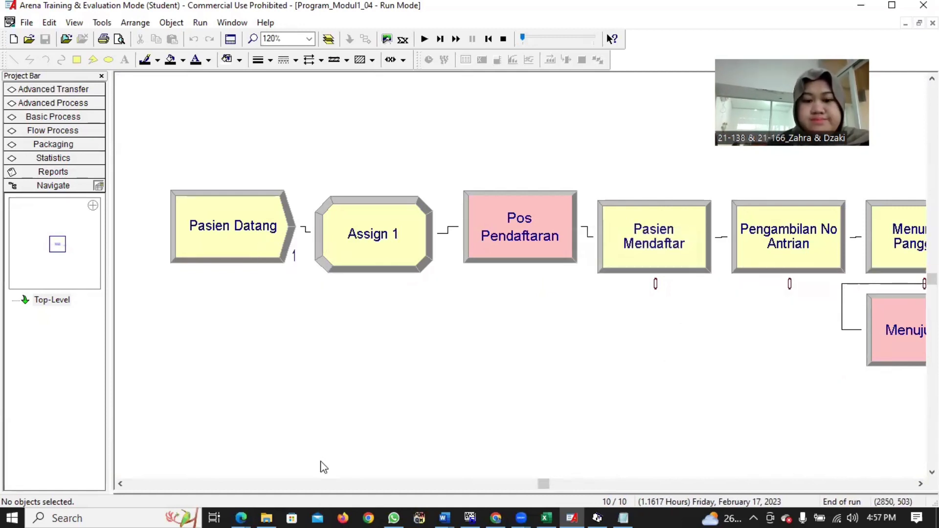
Step: Return to the PDF report in Edge and read its Kesimpulan section
mouse_move(249, 511)
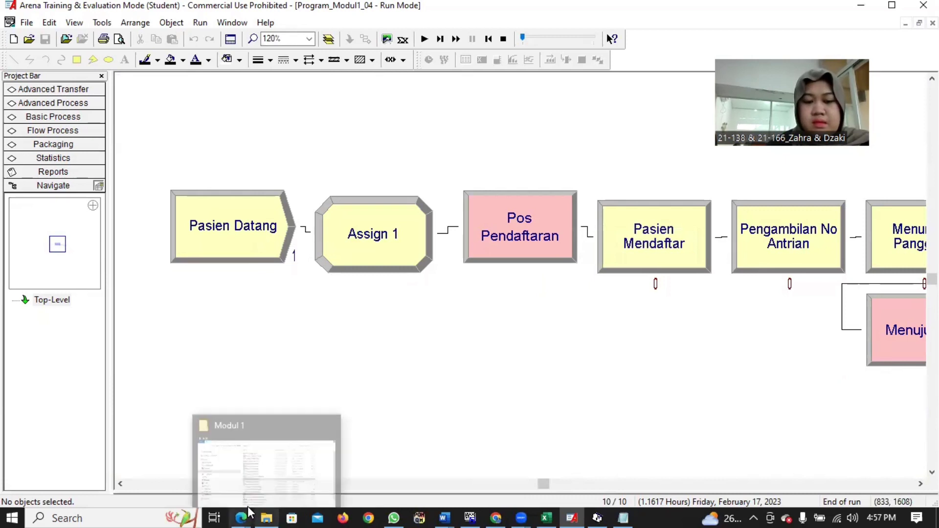
left_click(313, 469)
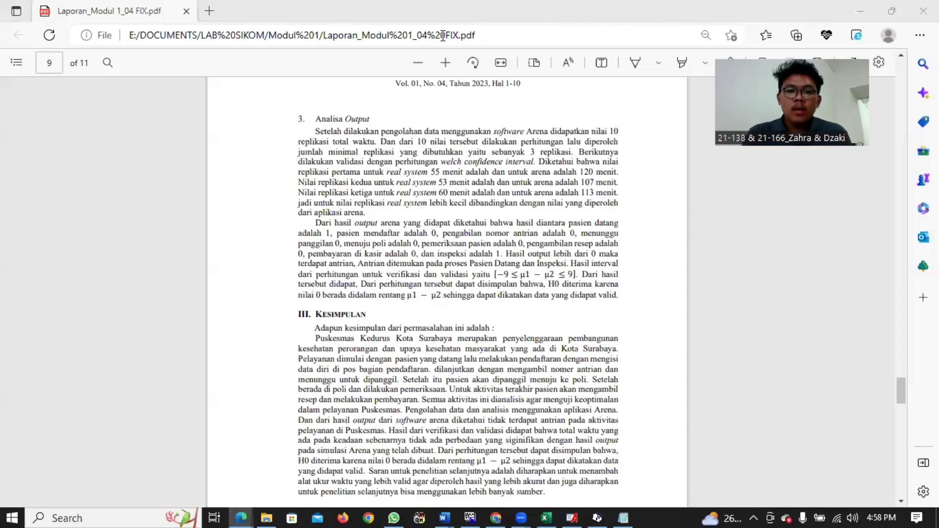
scroll(583, 167, "down", 3)
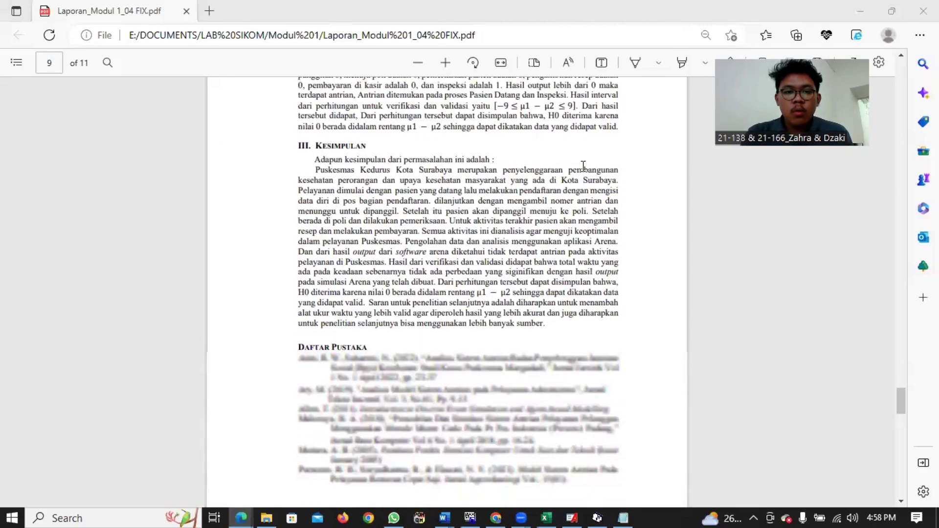